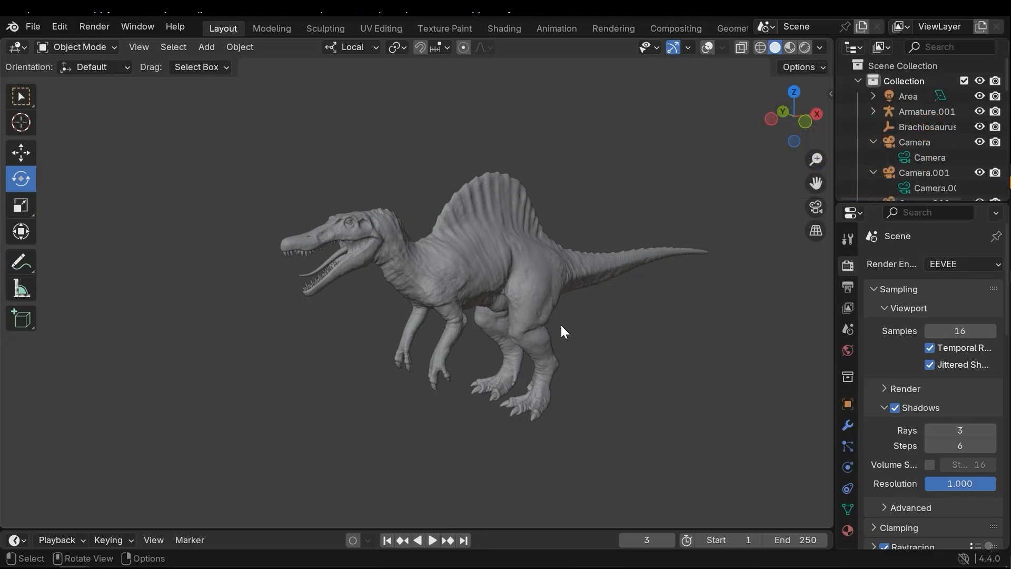
- Switch the viewport shading to Rendered and view the textured dinosaur from the front of its body
key(z)
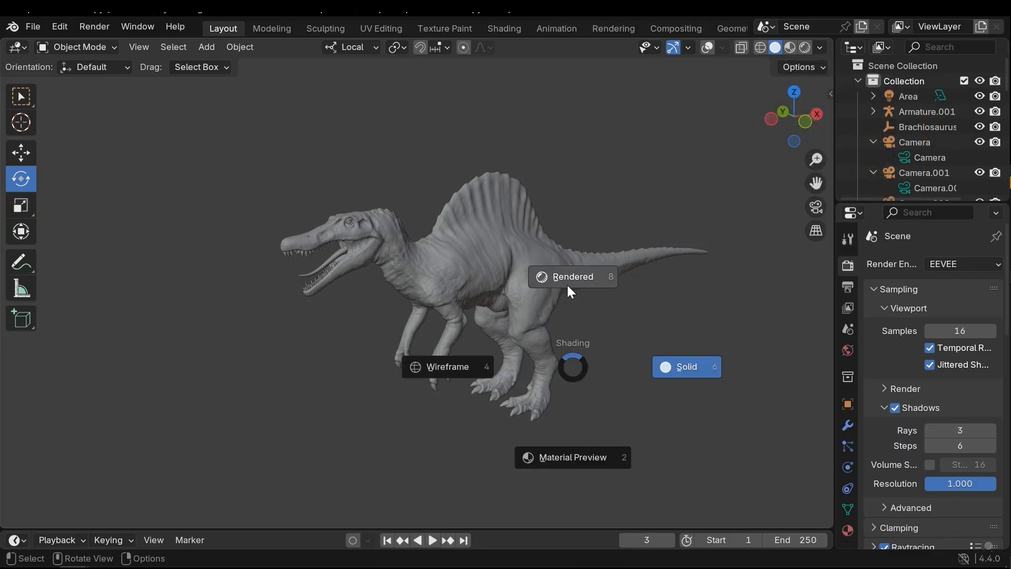
click(568, 314)
mouse_move(451, 282)
middle_down()
mouse_move(441, 281)
mouse_move(456, 279)
middle_up()
scroll(420, 217, up, 2)
middle_drag(418, 238, 413, 241)
scroll(426, 220, up, 1)
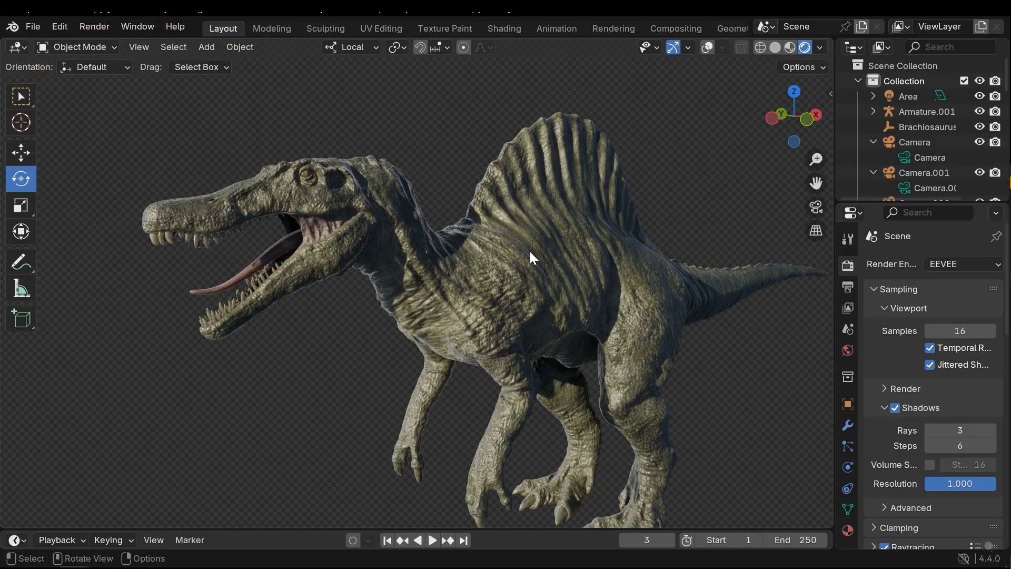
middle_drag(526, 233, 536, 258)
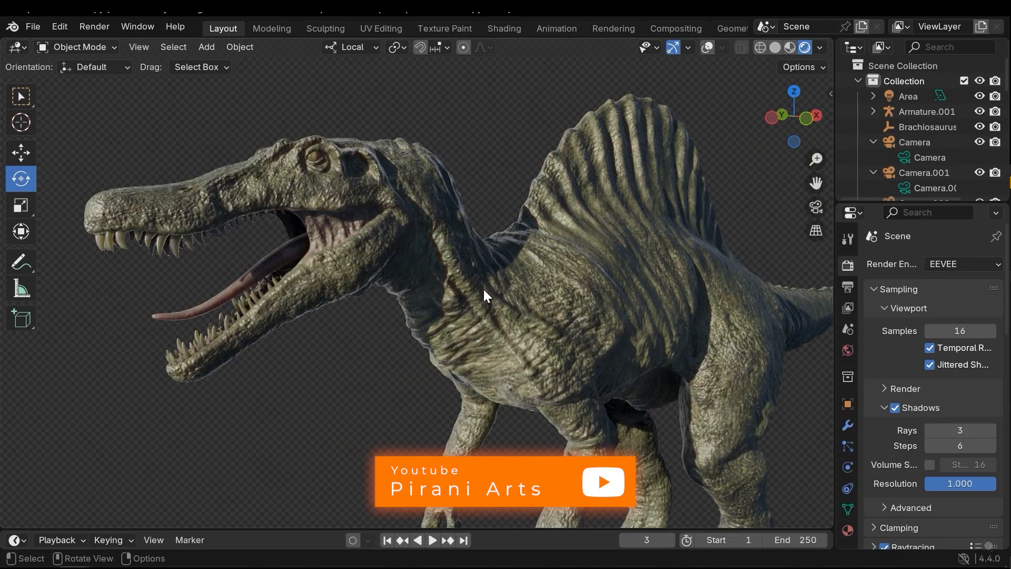
middle_drag(485, 295, 497, 298)
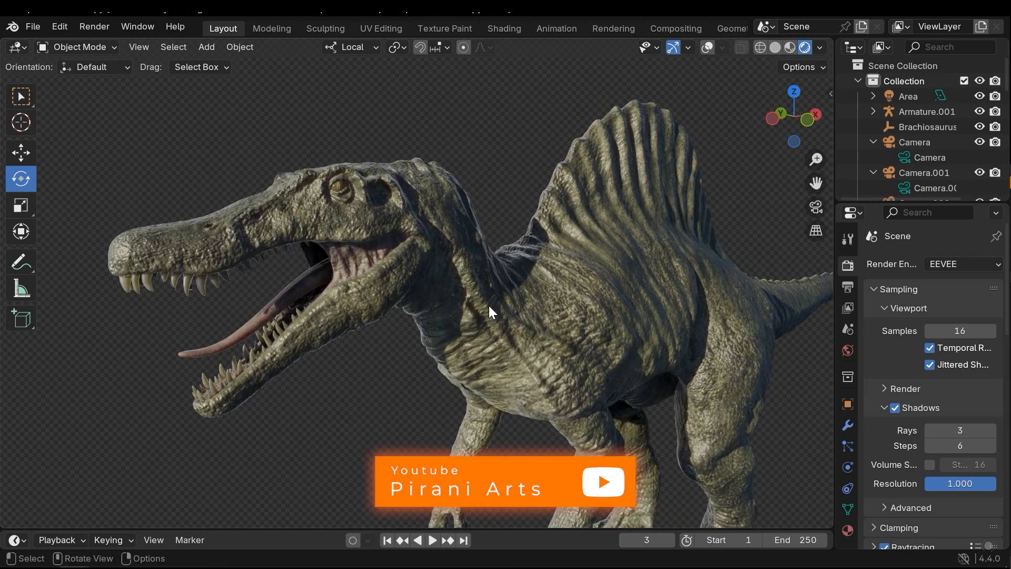
- Add a new camera to the scene and open its lens settings
key(shift+a)
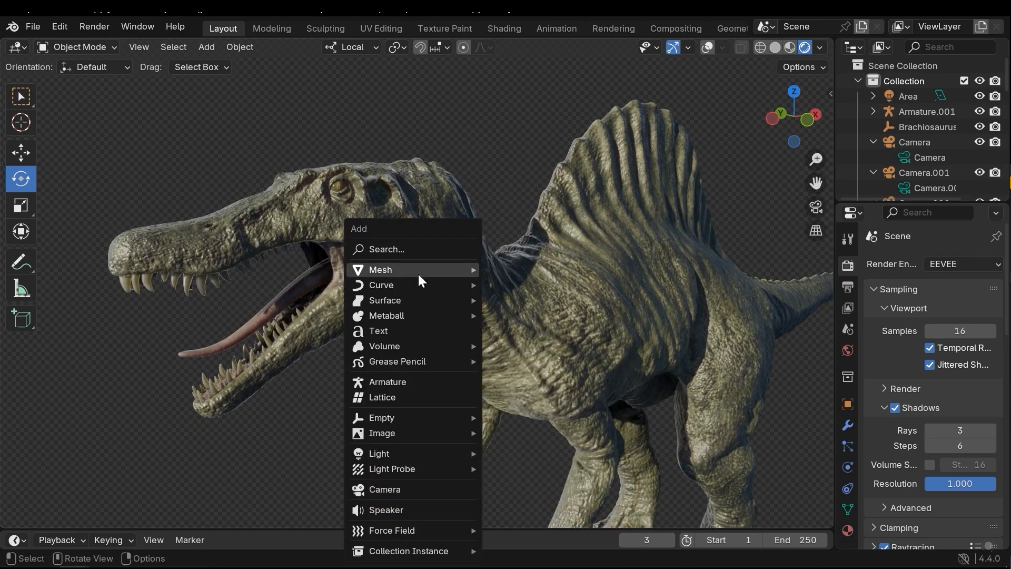
click(354, 489)
scroll(580, 315, down, 4)
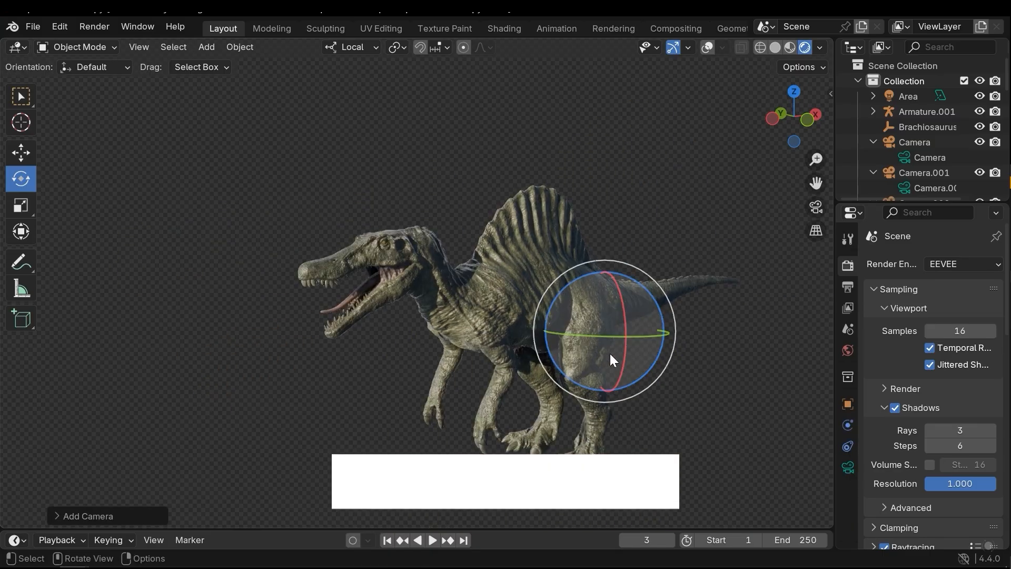
scroll(929, 159, down, 10)
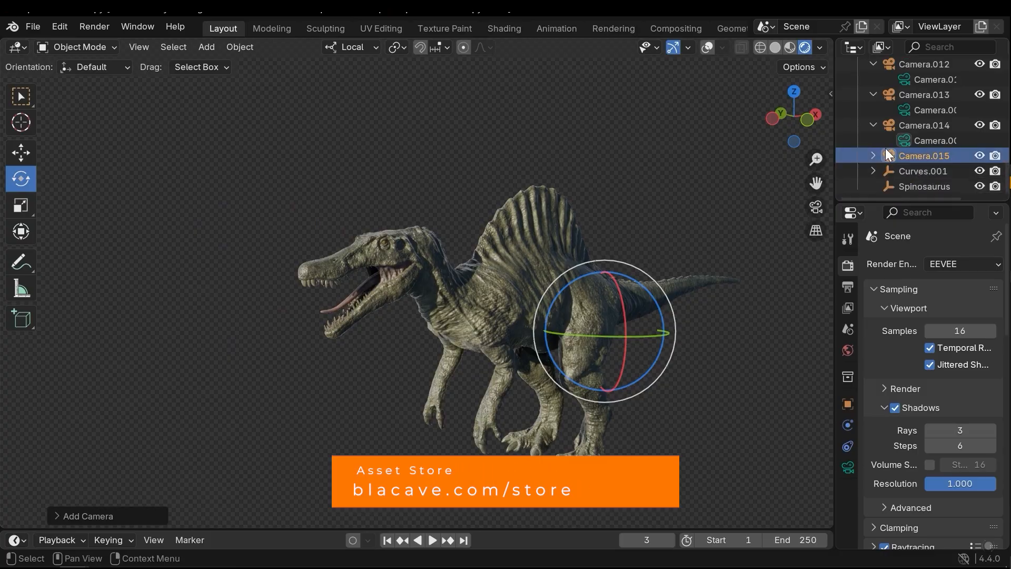
click(873, 155)
click(923, 155)
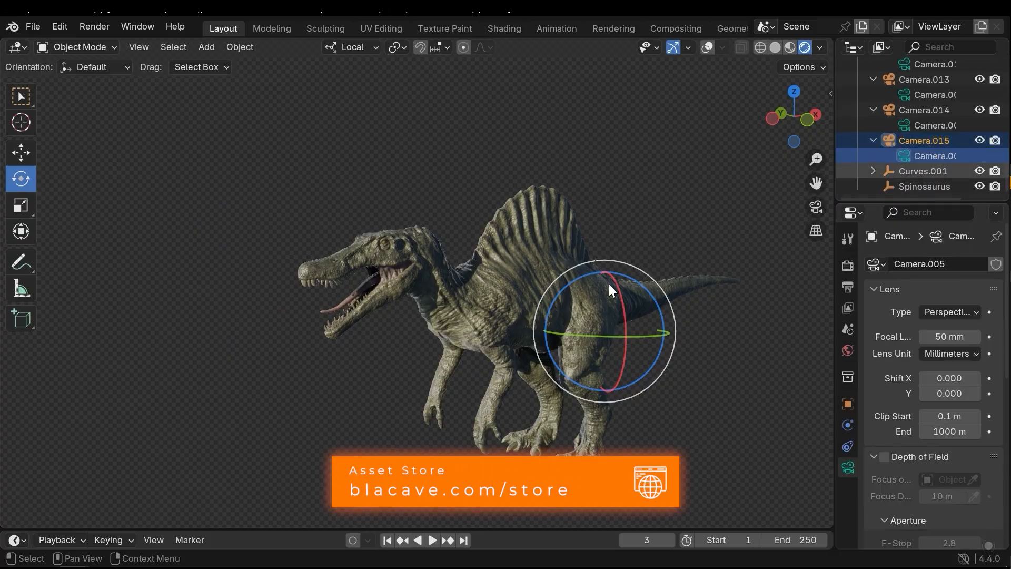
- Look through the new camera and move it until the dinosaur's head and sail are inside the frame
key(KP_0)
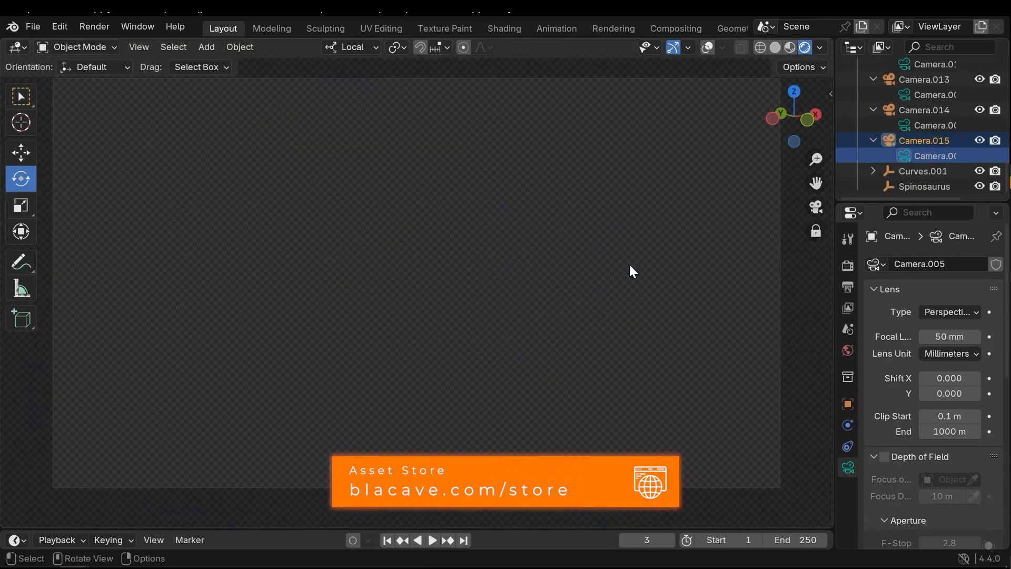
scroll(388, 270, down, 1)
scroll(388, 269, up, 4)
shift+middle_drag(388, 269, 771, 362)
scroll(578, 301, up, 1)
shift+middle_drag(578, 302, 464, 260)
scroll(513, 232, up, 3)
shift+middle_drag(513, 232, 475, 243)
mouse_move(444, 305)
shift+middle_down()
mouse_move(431, 297)
mouse_move(444, 303)
shift+middle_up()
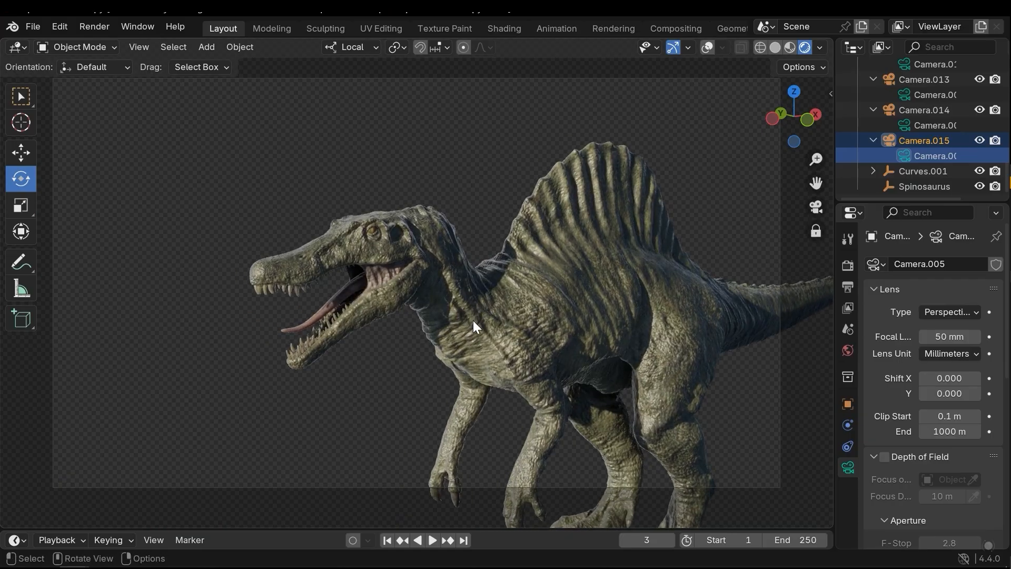
mouse_move(497, 306)
middle_down()
mouse_move(498, 322)
mouse_move(510, 320)
middle_up()
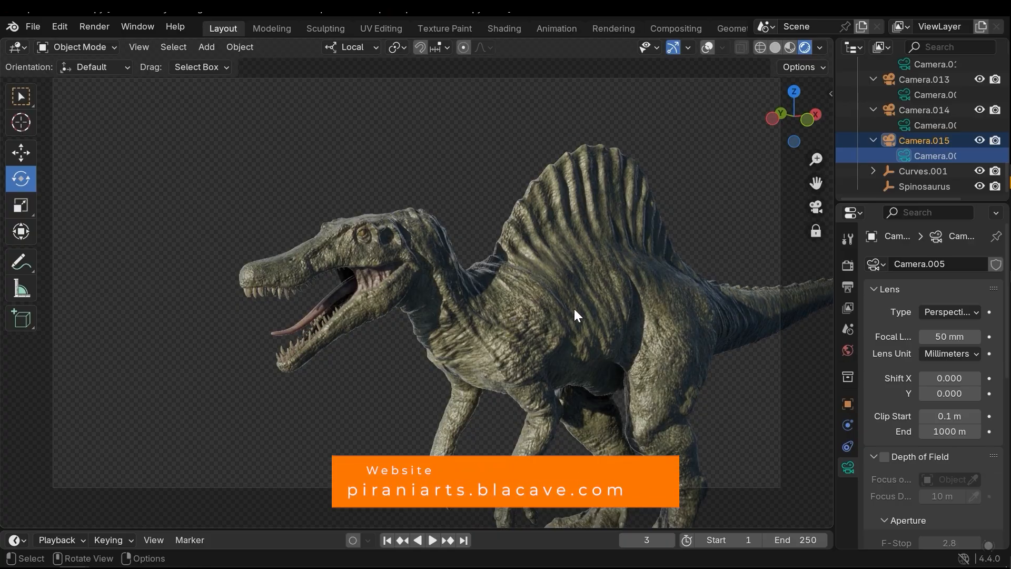
- Check the Camera to View lock, and move the camera in for a close-up of the dinosaur's open jaws
key(n)
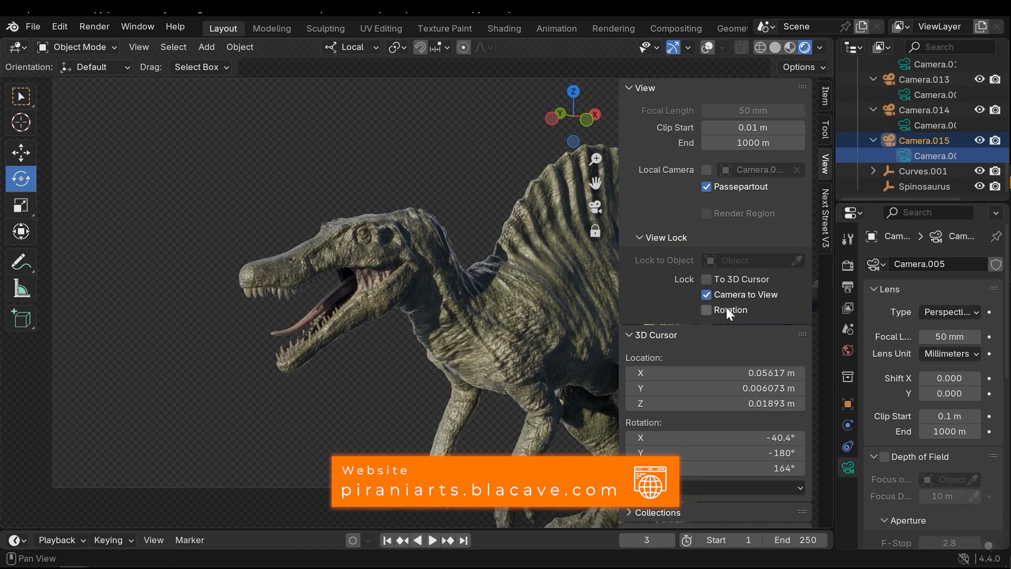
key(n)
mouse_move(510, 334)
middle_down()
mouse_move(496, 320)
mouse_move(509, 331)
mouse_move(503, 324)
middle_up()
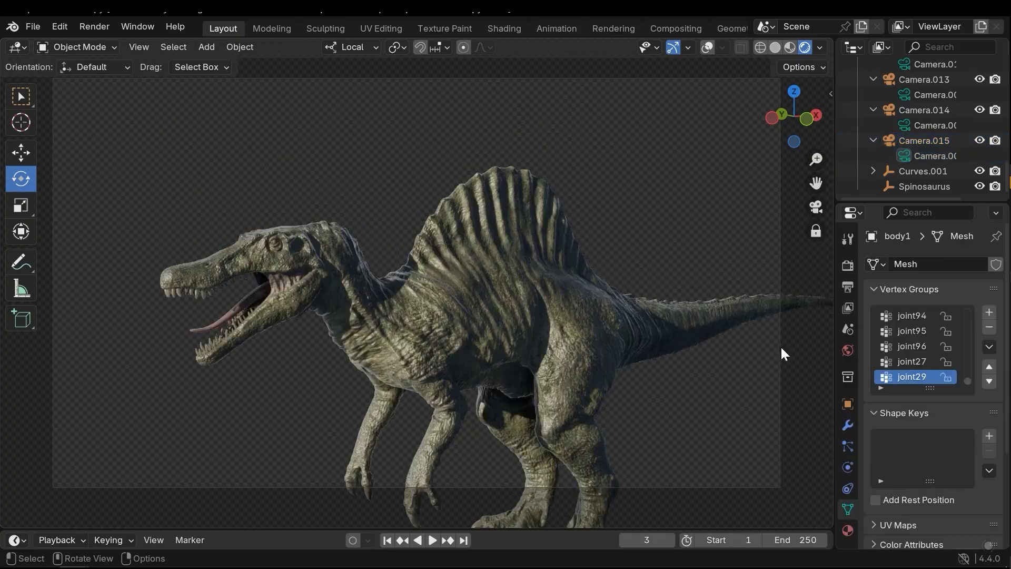
middle_drag(392, 320, 490, 305)
scroll(447, 356, up, 2)
scroll(447, 353, up, 1)
scroll(454, 342, up, 1)
scroll(447, 325, up, 1)
scroll(443, 322, up, 2)
scroll(445, 321, up, 1)
- Set the new camera's passepartout opacity to 1.000 so everything outside the frame is black
click(924, 140)
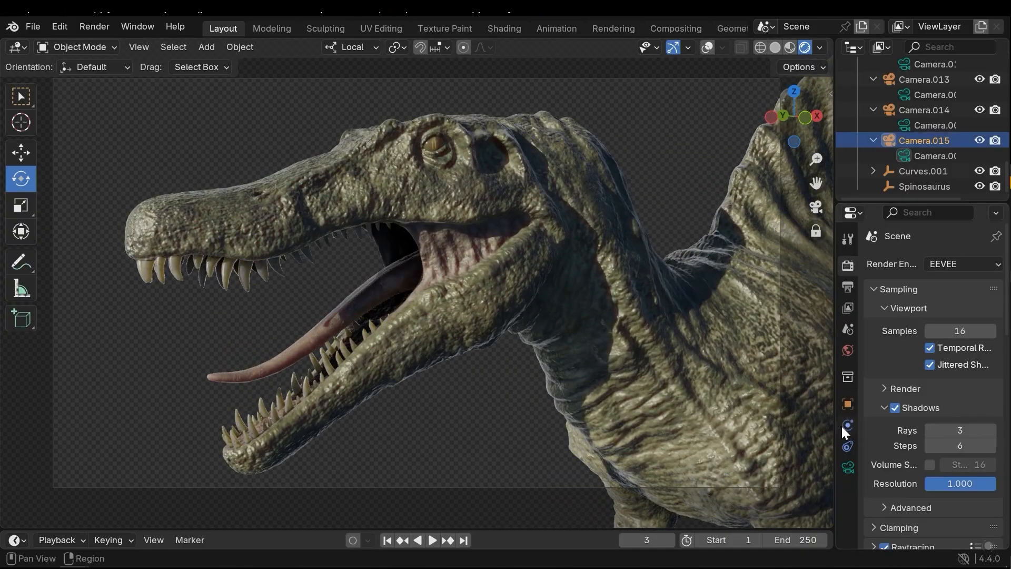
click(848, 467)
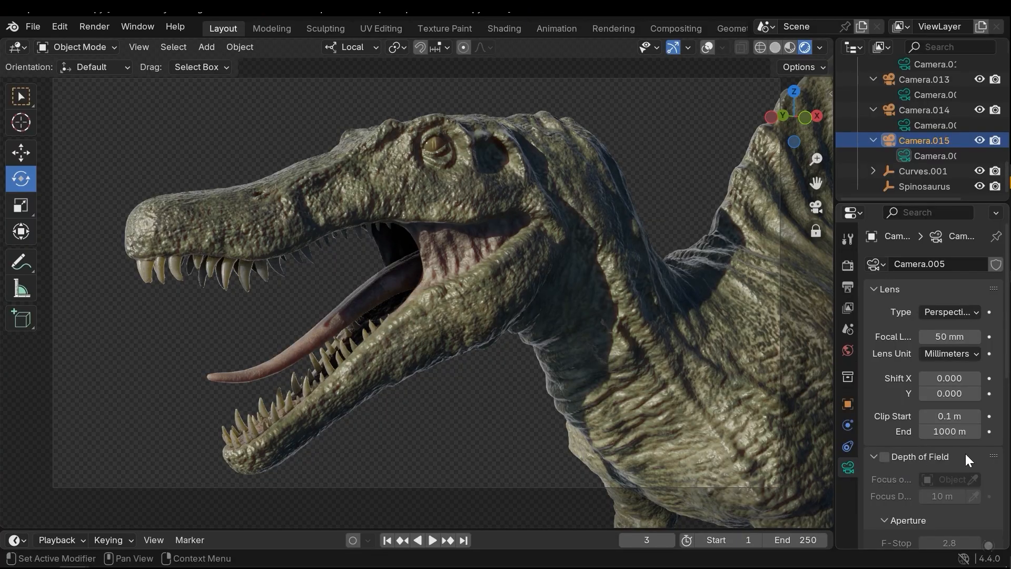
scroll(965, 454, down, 5)
scroll(975, 443, down, 1)
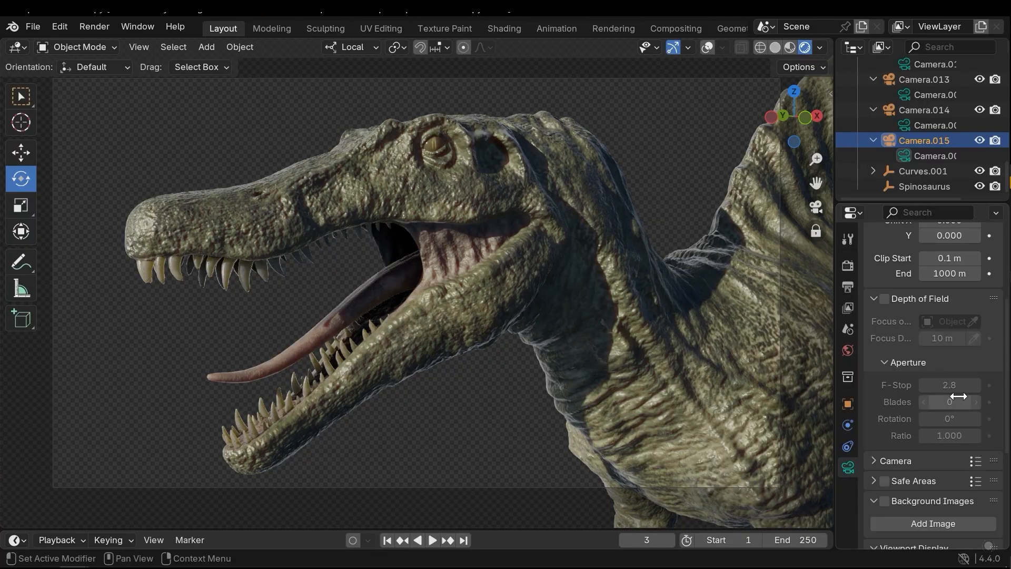
scroll(959, 395, down, 6)
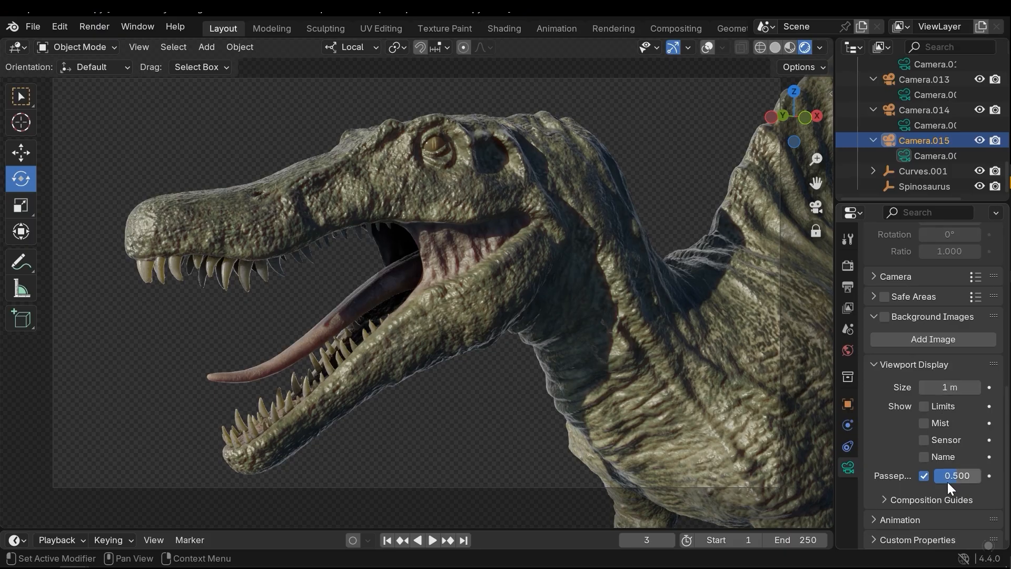
drag(959, 480, 964, 479)
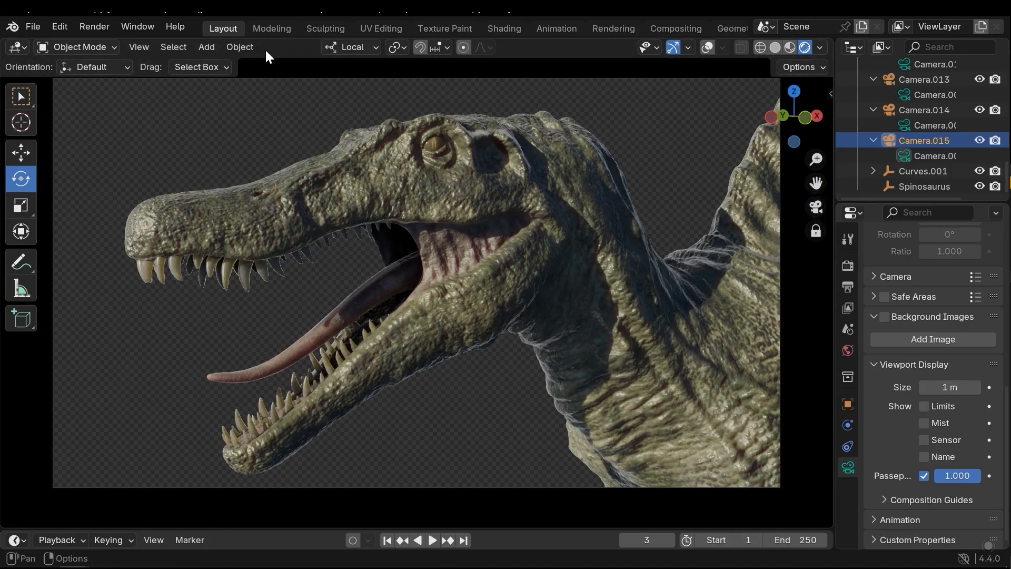
click(768, 444)
- Set the camera's focal length to 40 mm and move the camera closer to fill the frame with the head
click(918, 141)
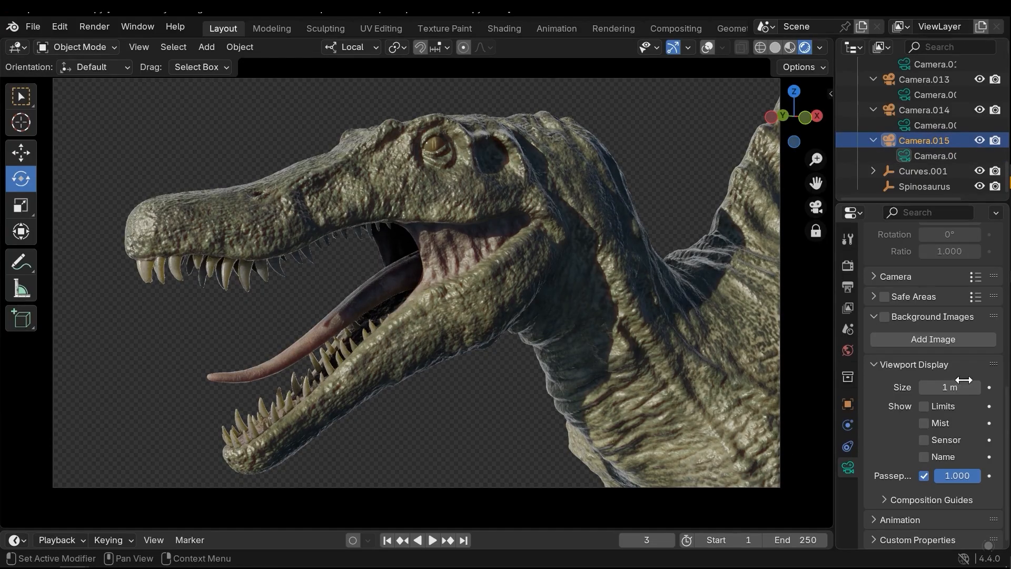
scroll(968, 377, up, 10)
scroll(971, 376, up, 5)
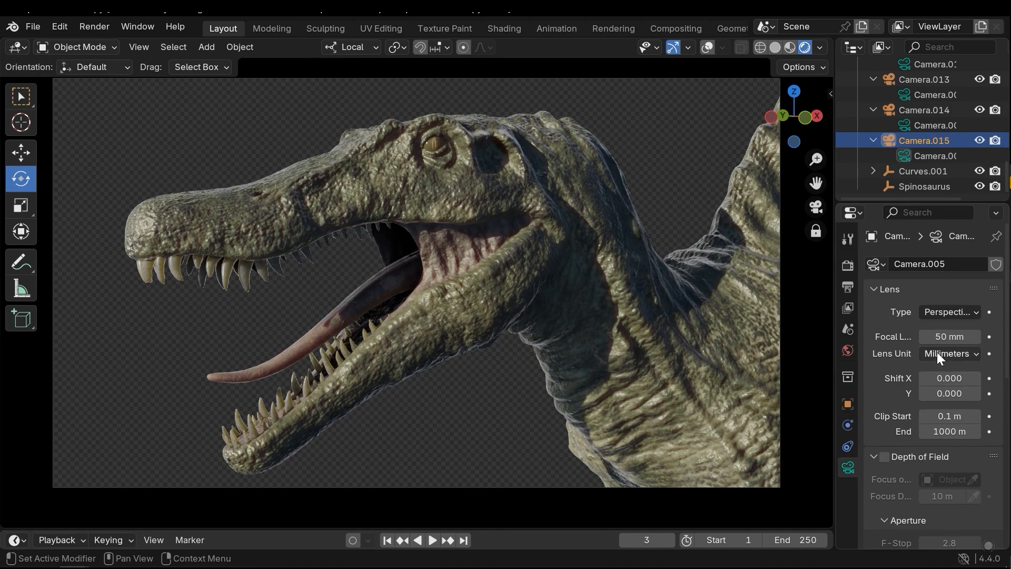
click(949, 336)
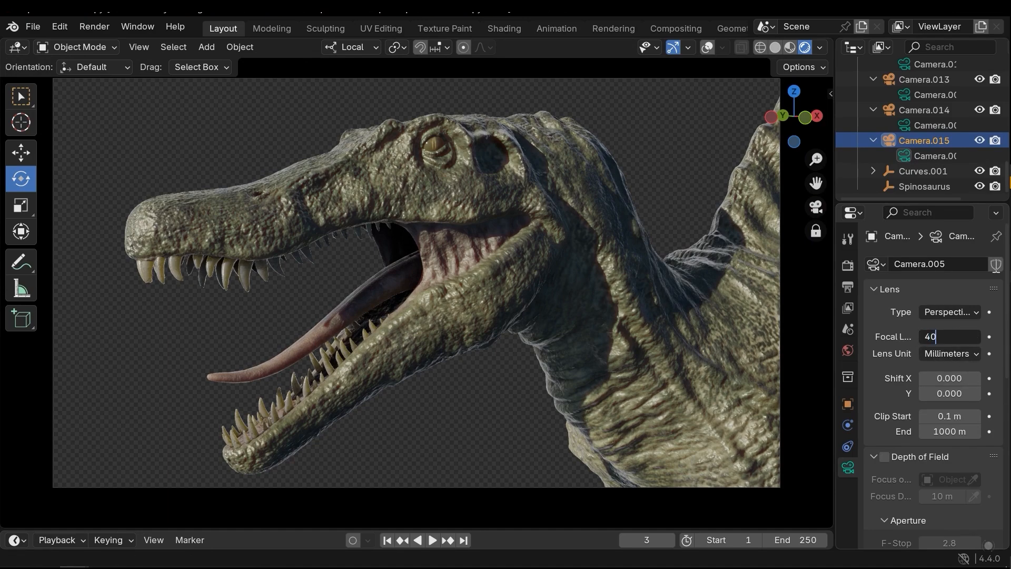
text(40)
key(Return)
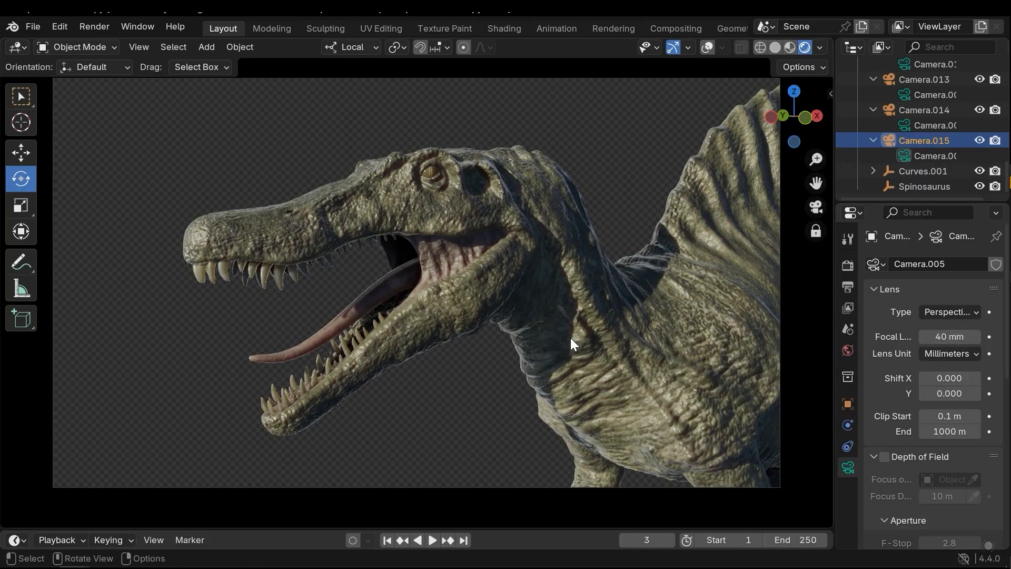
middle_drag(406, 328, 413, 293)
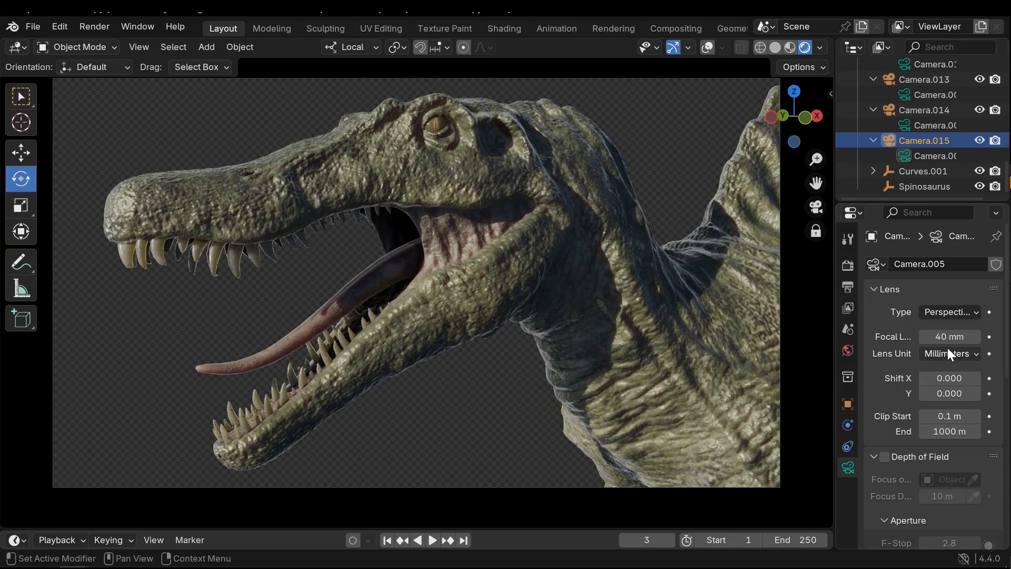
- Try a 110 mm focal length with the camera pulled back to reframe the head, and undo it
drag(949, 336, 1005, 337)
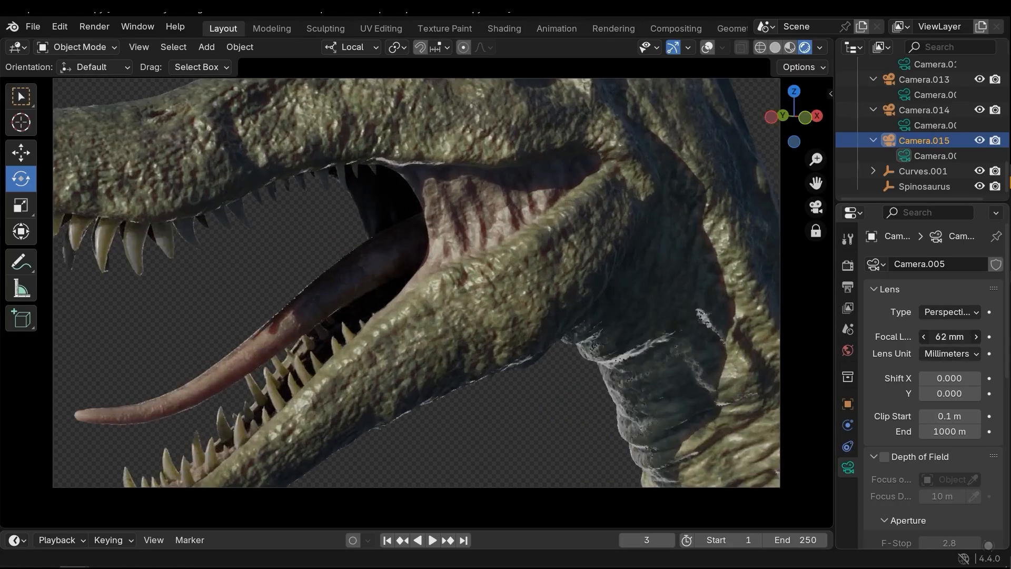
ctrl+middle_drag(647, 305, 591, 324)
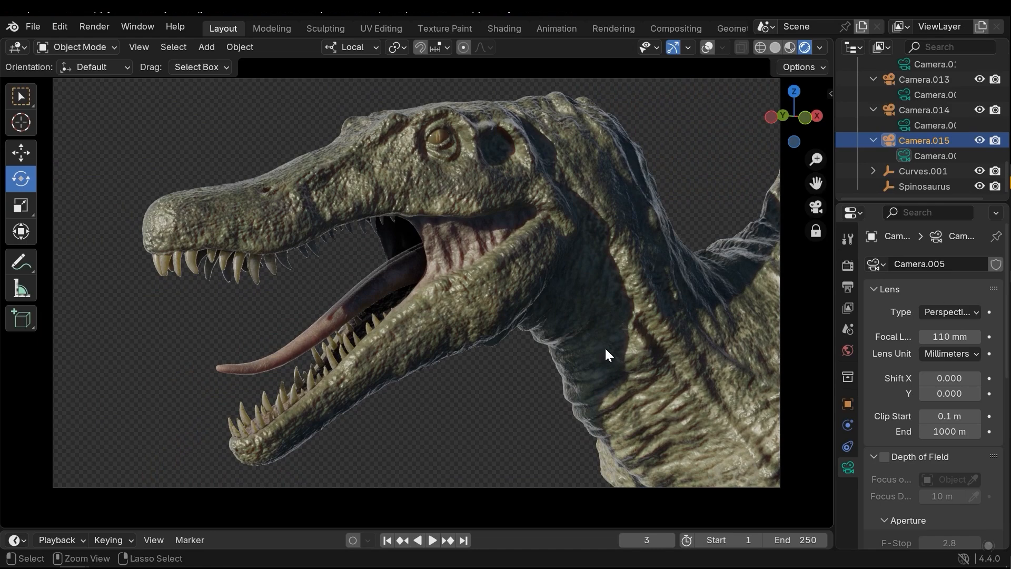
key(ctrl+z)
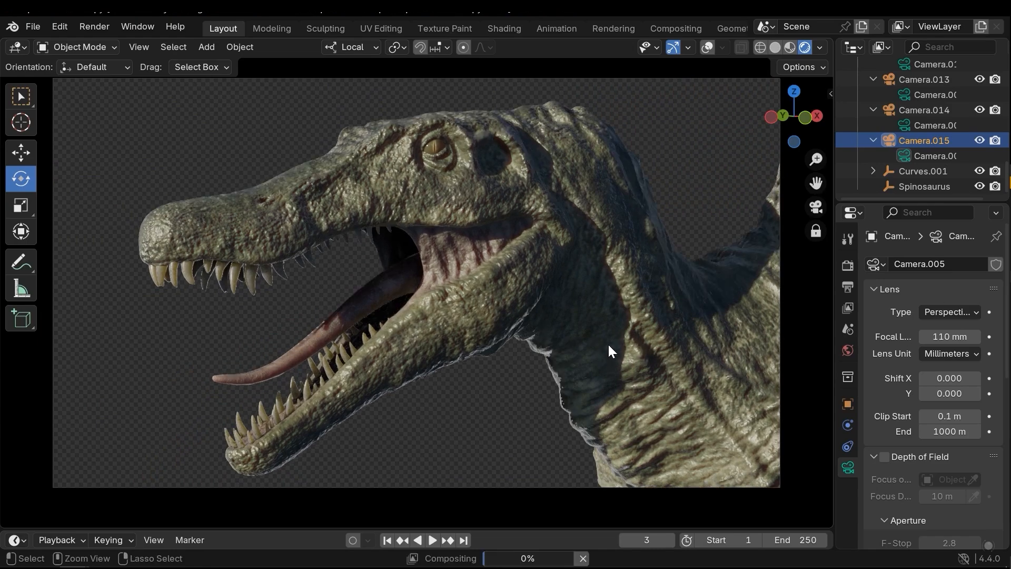
key(ctrl+z)
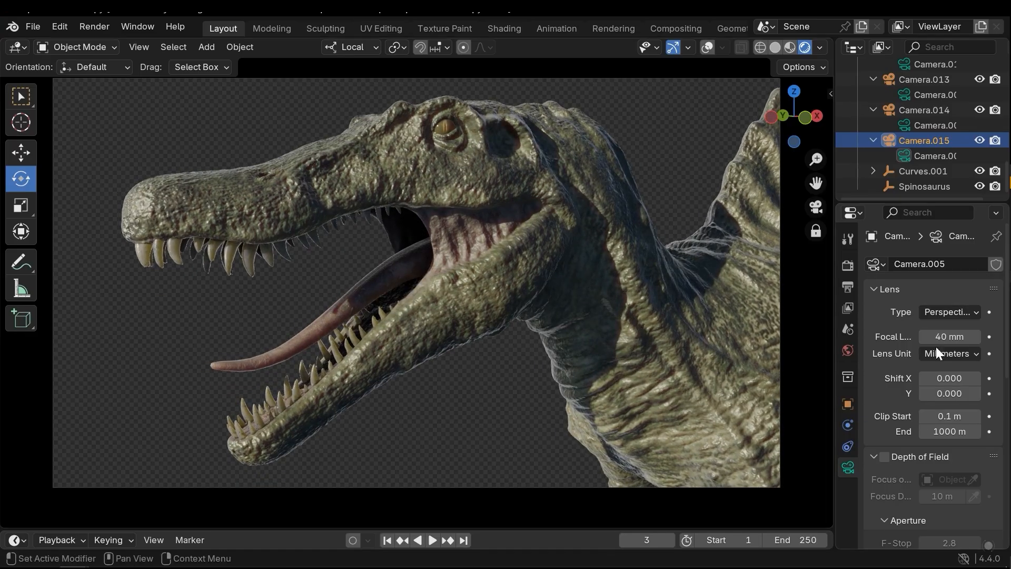
- Enable Depth of Field for the camera and bring its focus and aperture settings into view
scroll(935, 458, down, 3)
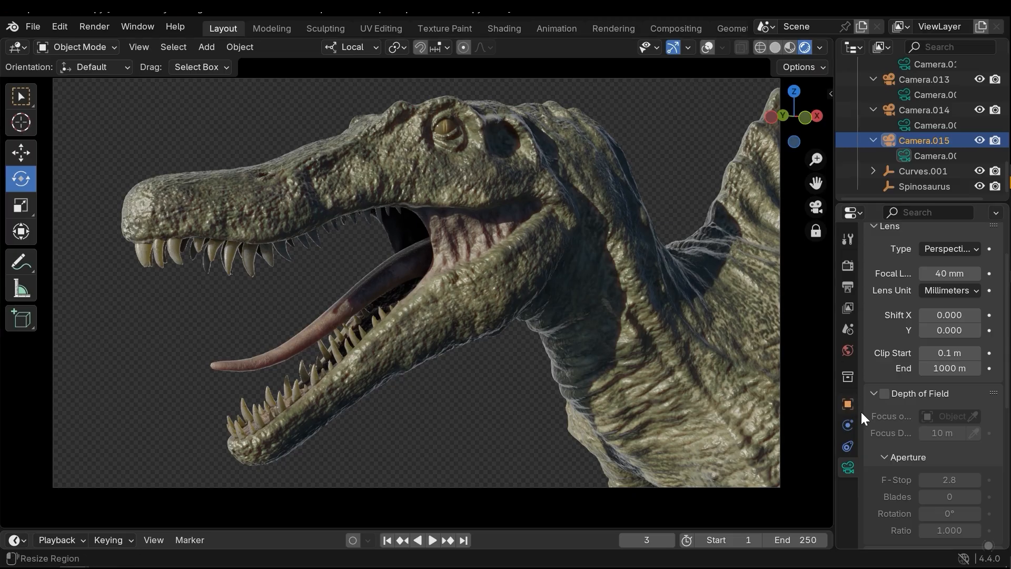
click(887, 393)
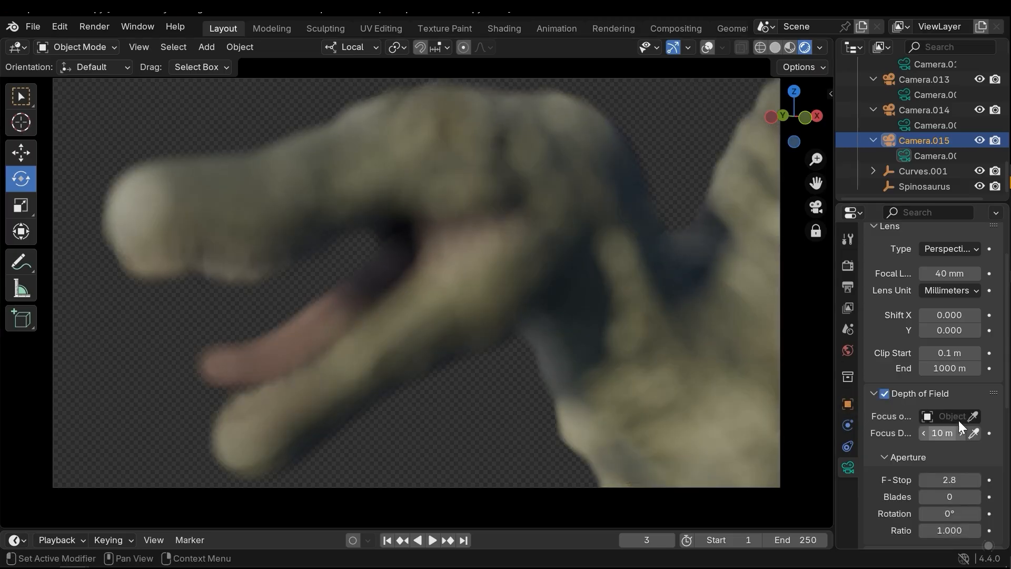
scroll(966, 422, down, 3)
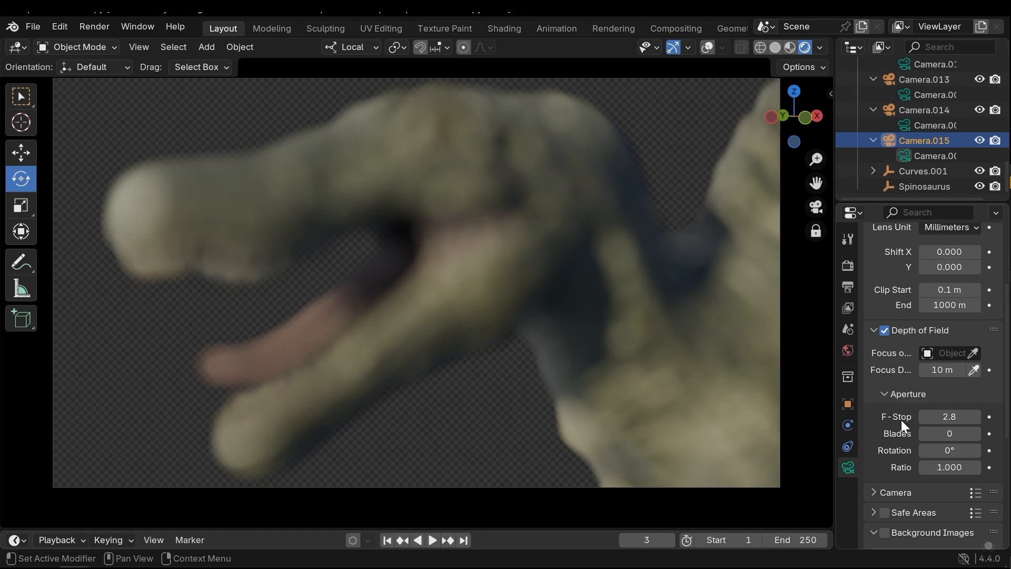
click(649, 153)
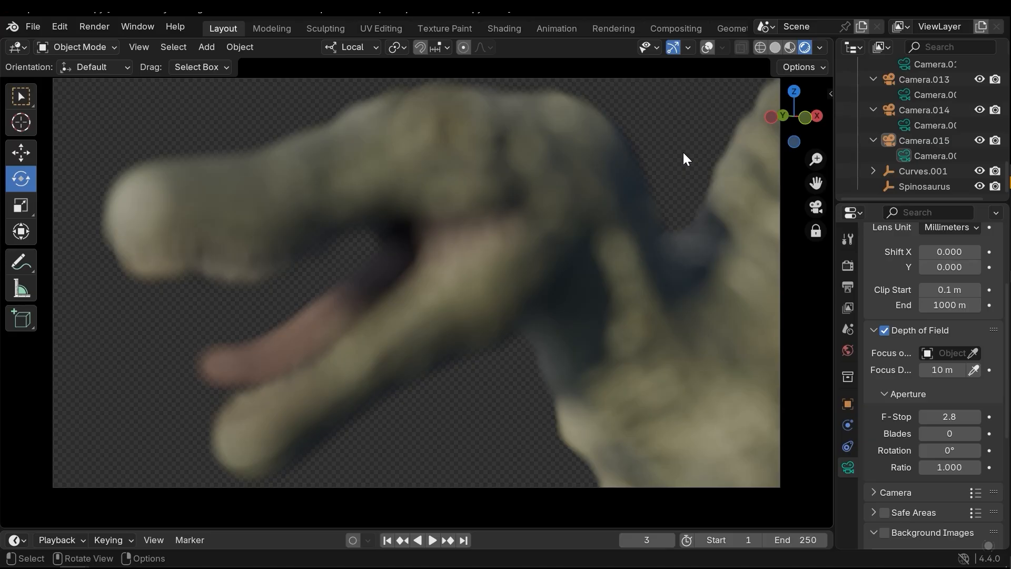
- Set the focus distance to 0.21 m to focus on the snout, and slightly adjust the camera angle
mouse_move(942, 369)
mouse_down()
mouse_move(951, 369)
mouse_move(933, 369)
mouse_move(979, 369)
mouse_move(934, 370)
mouse_up()
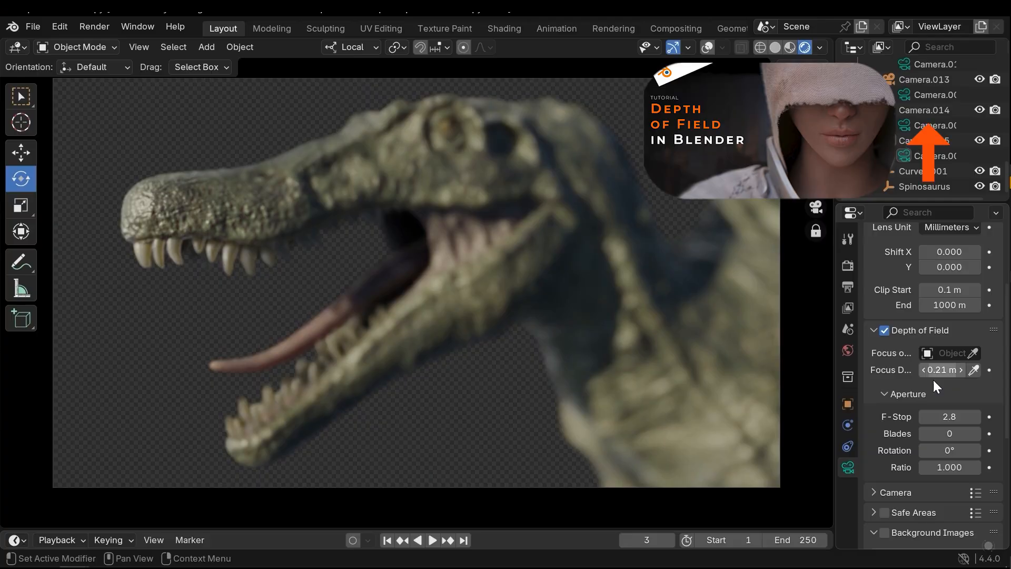
click(962, 369)
click(962, 369)
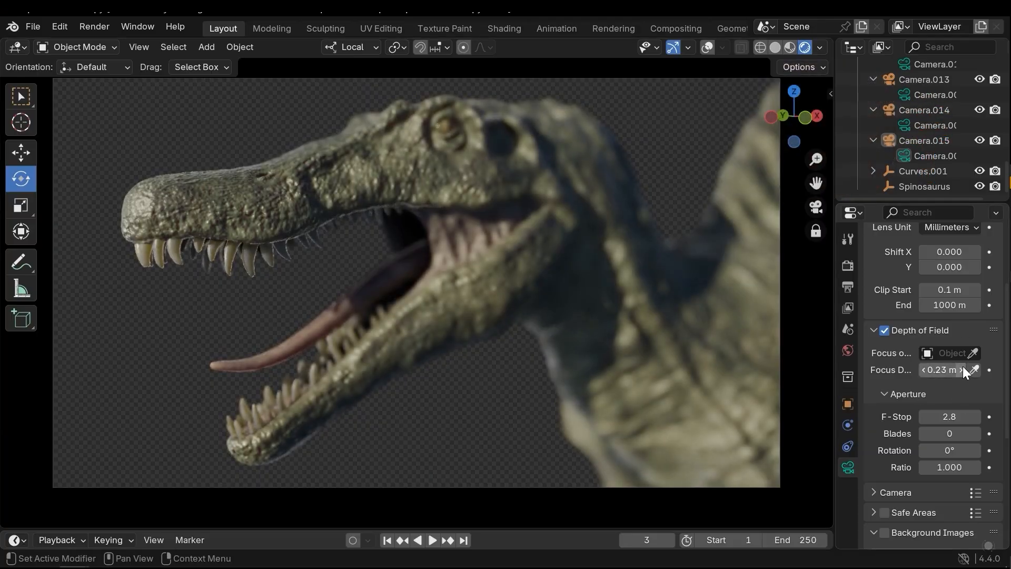
mouse_move(526, 323)
middle_down()
mouse_move(567, 309)
mouse_move(483, 329)
mouse_move(519, 326)
mouse_move(511, 320)
mouse_move(518, 331)
middle_up()
drag(962, 371, 950, 370)
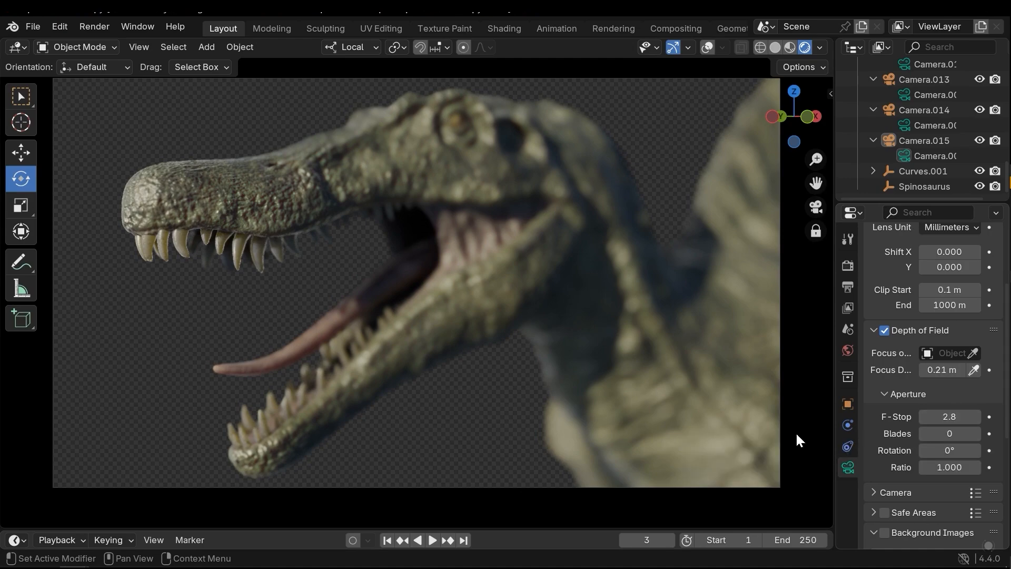
- Set the camera's Depth of Field aperture F-Stop to 7
click(941, 411)
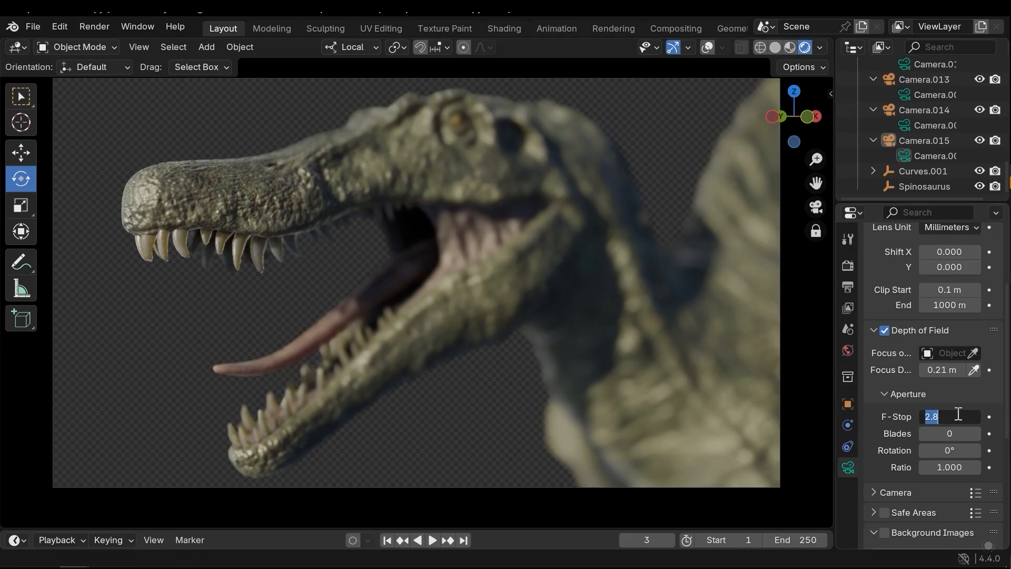
text(7)
key(Return)
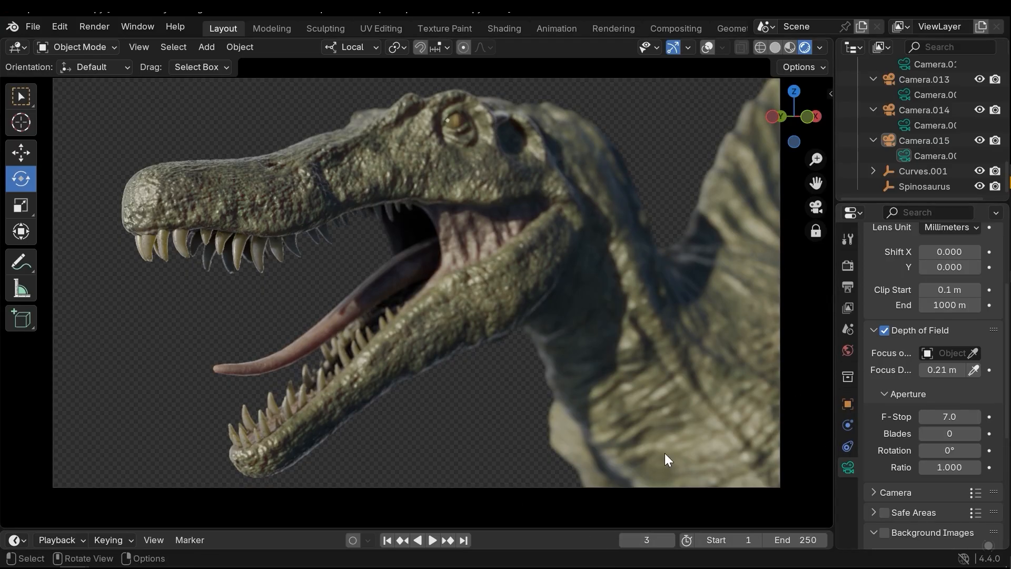
- Switch the camera's Depth of Field off and back on to compare the background blur
click(886, 330)
click(887, 330)
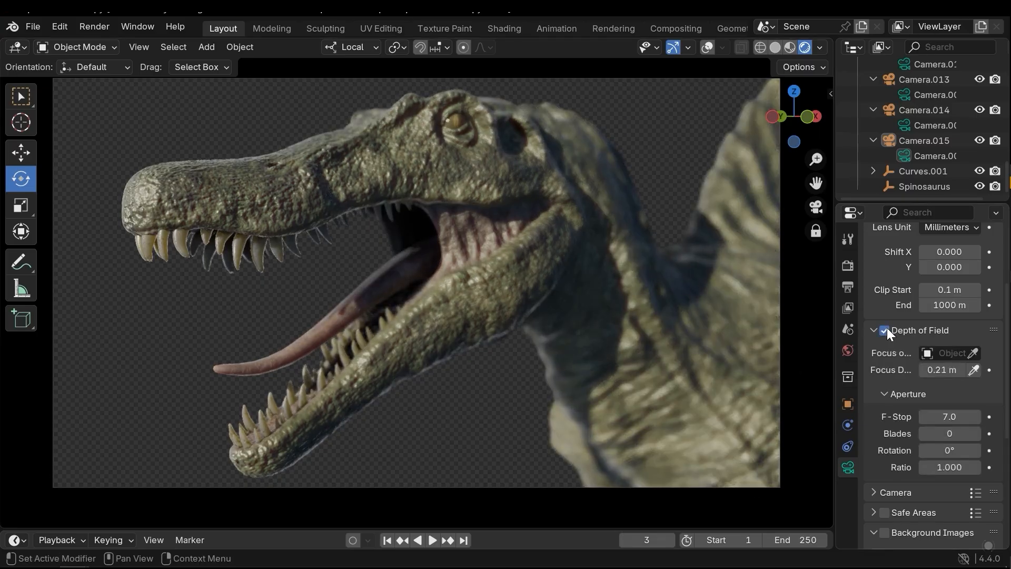
click(885, 330)
click(886, 330)
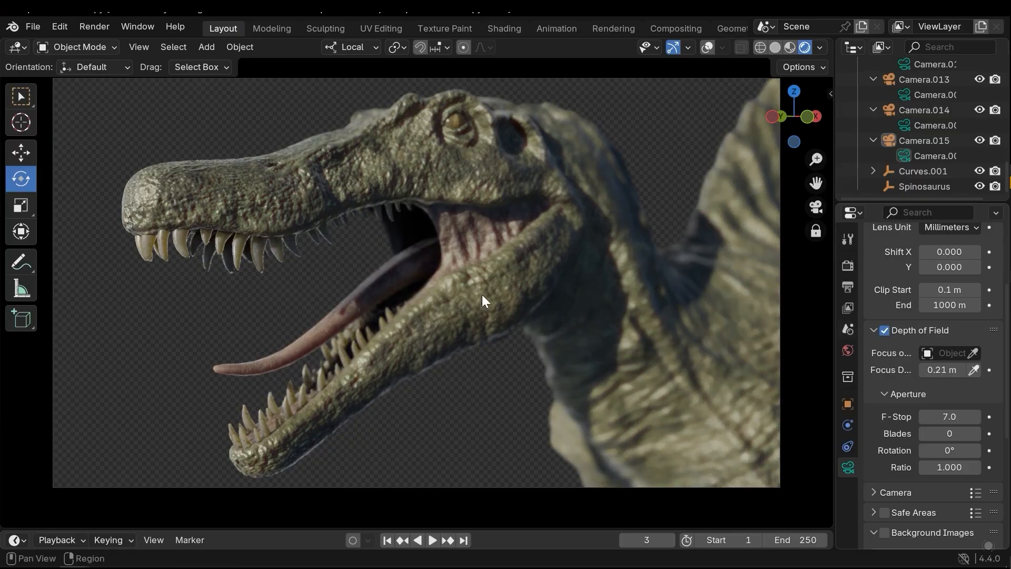
- Bring the Color Management section of the render settings into view
scroll(955, 403, up, 6)
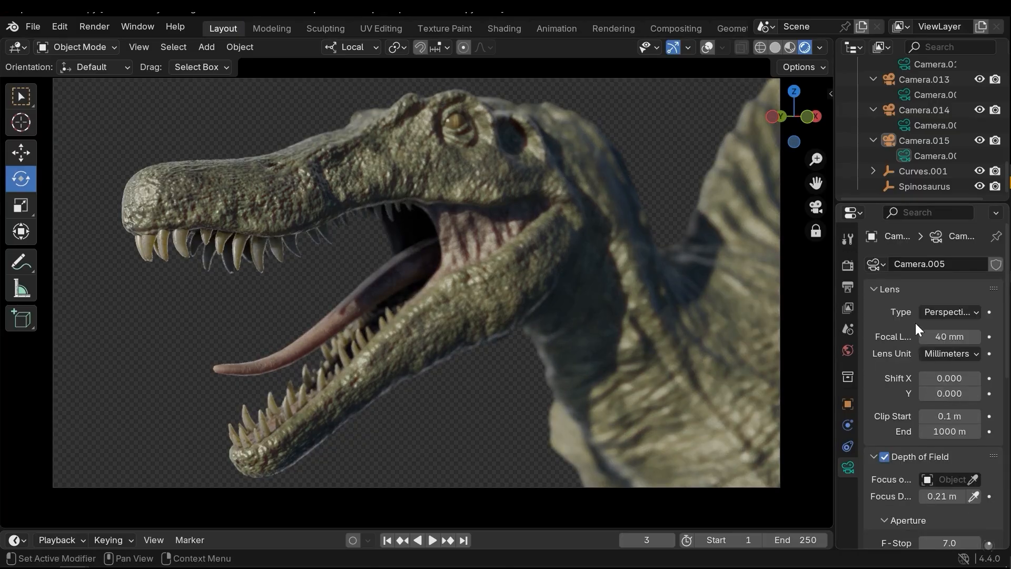
click(848, 266)
scroll(942, 347, down, 8)
scroll(951, 364, down, 15)
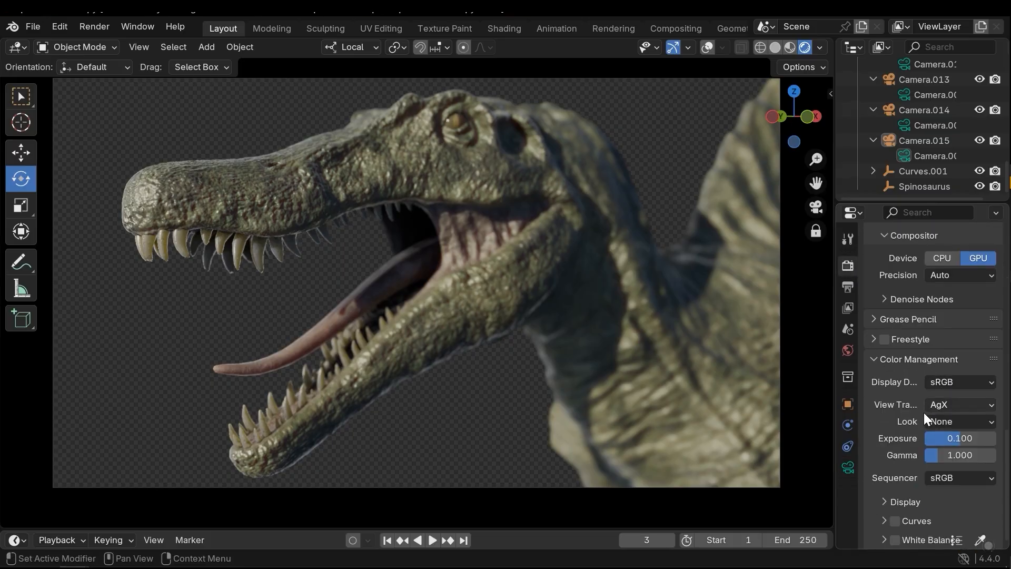
- Try the Filmic and Khronos PBR Neutral view transforms on the render preview, and return to AgX
click(956, 405)
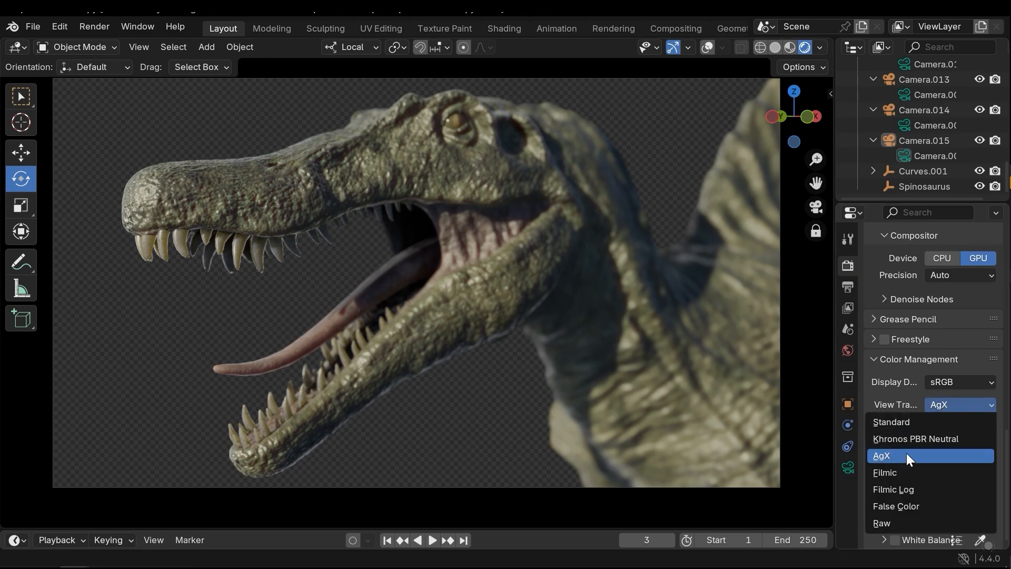
click(898, 471)
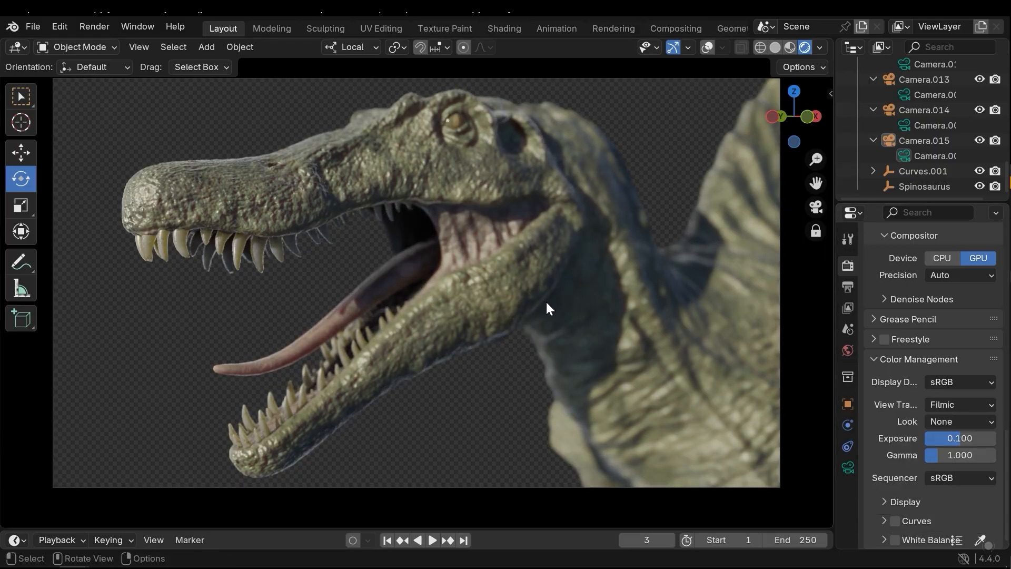
click(966, 405)
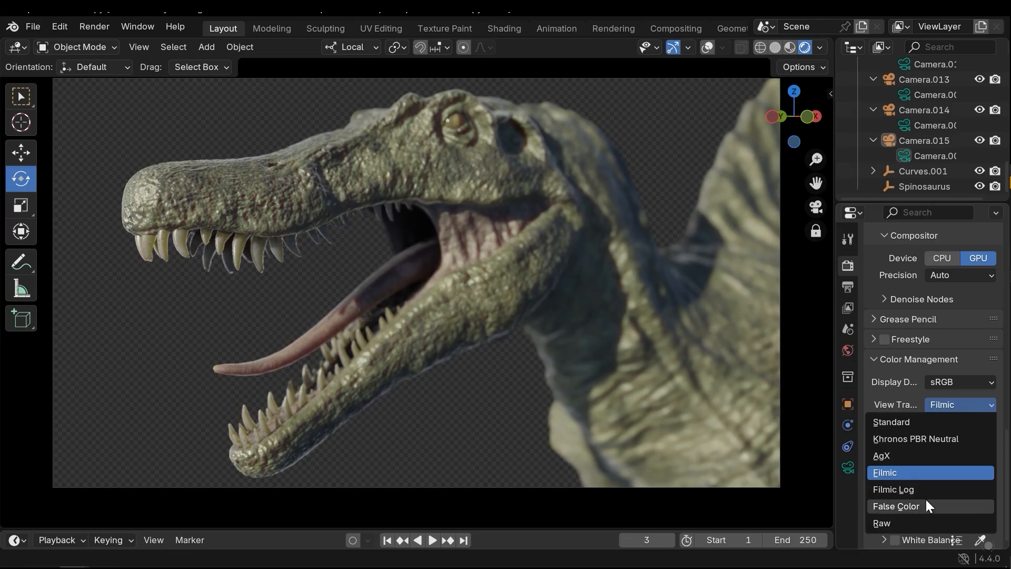
click(917, 439)
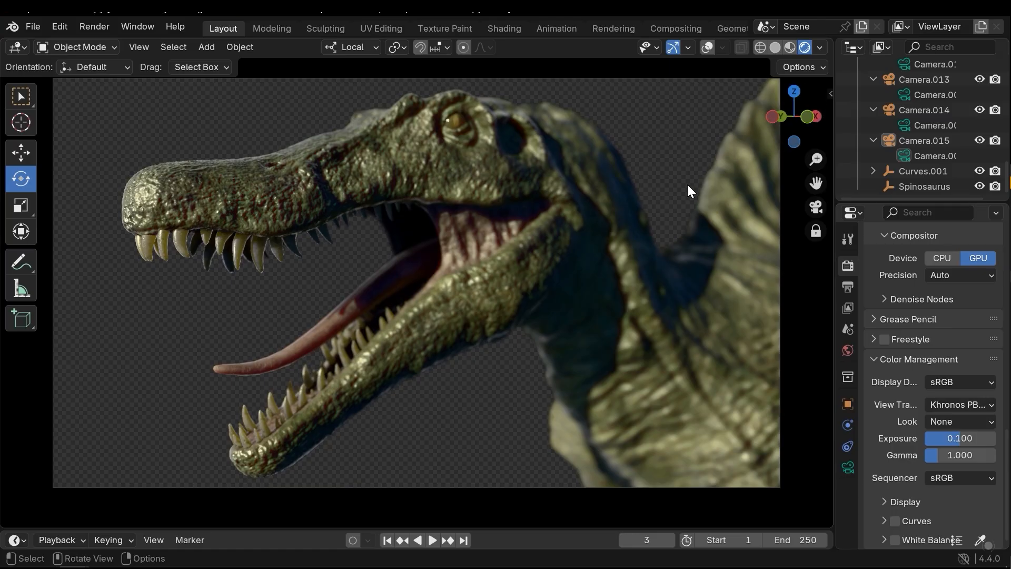
click(951, 403)
click(893, 456)
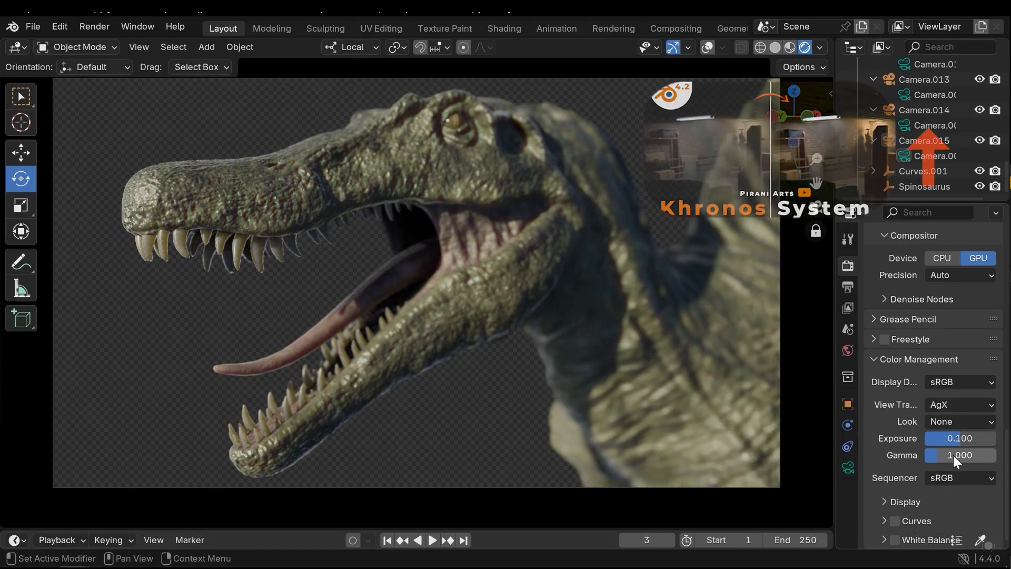
- Test a different color management Exposure on the preview, and set it to 0
drag(940, 445, 960, 438)
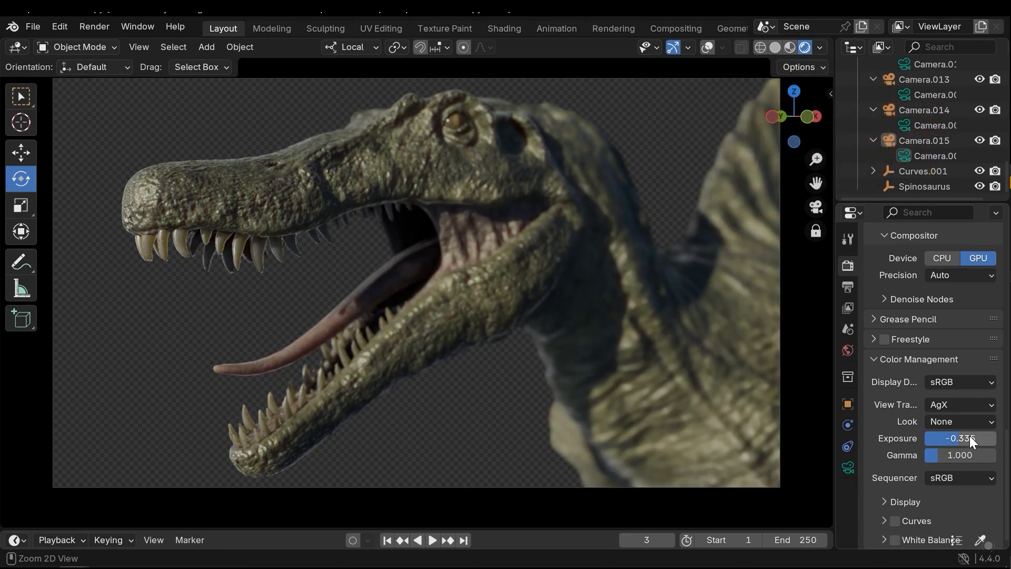
click(968, 435)
text(0)
key(Return)
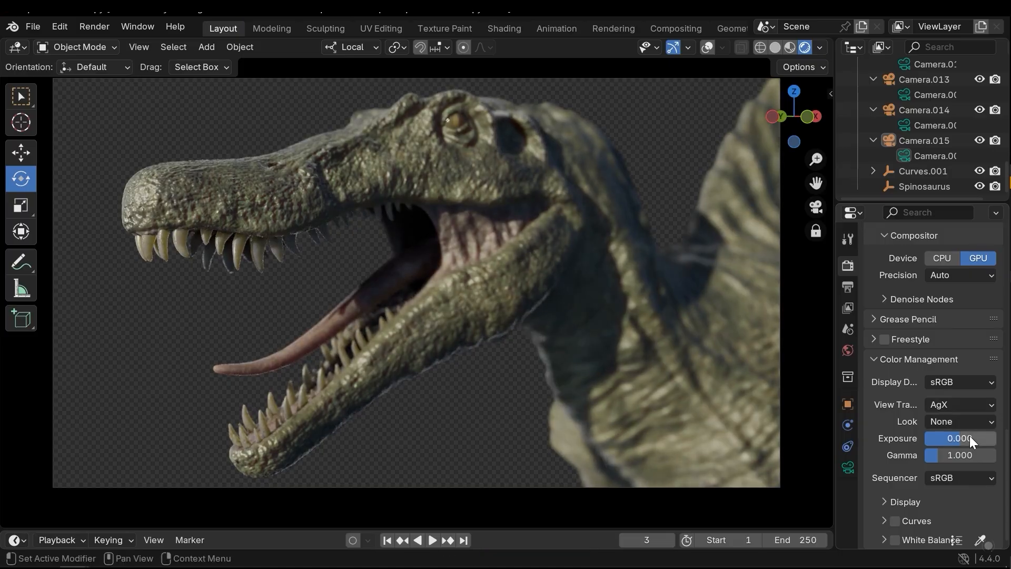
- Try a color management Gamma of 0.9, set it to 0.95, and save the file
mouse_move(959, 455)
mouse_down()
mouse_move(969, 455)
mouse_move(954, 460)
mouse_up()
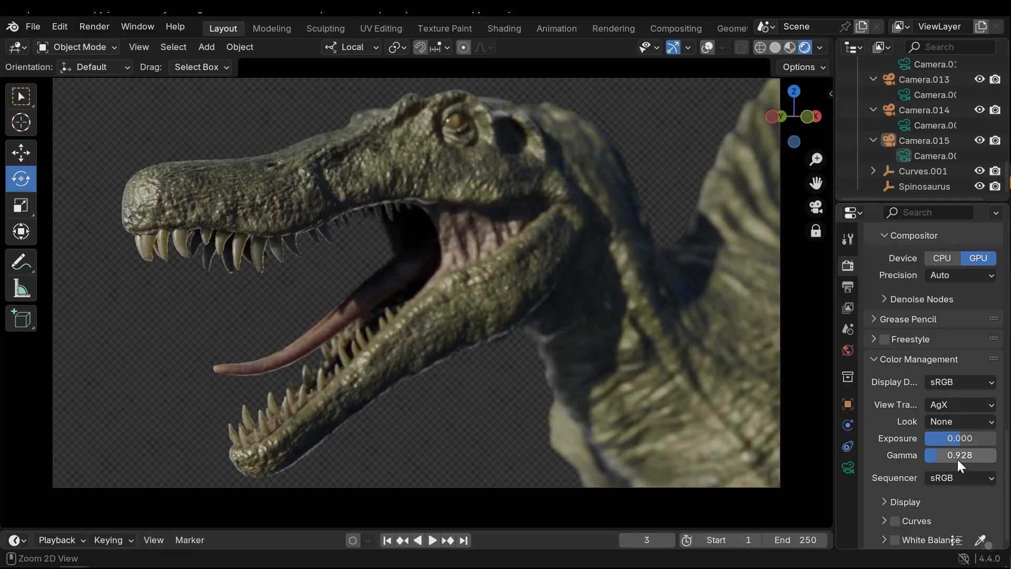
key(BackSpace)
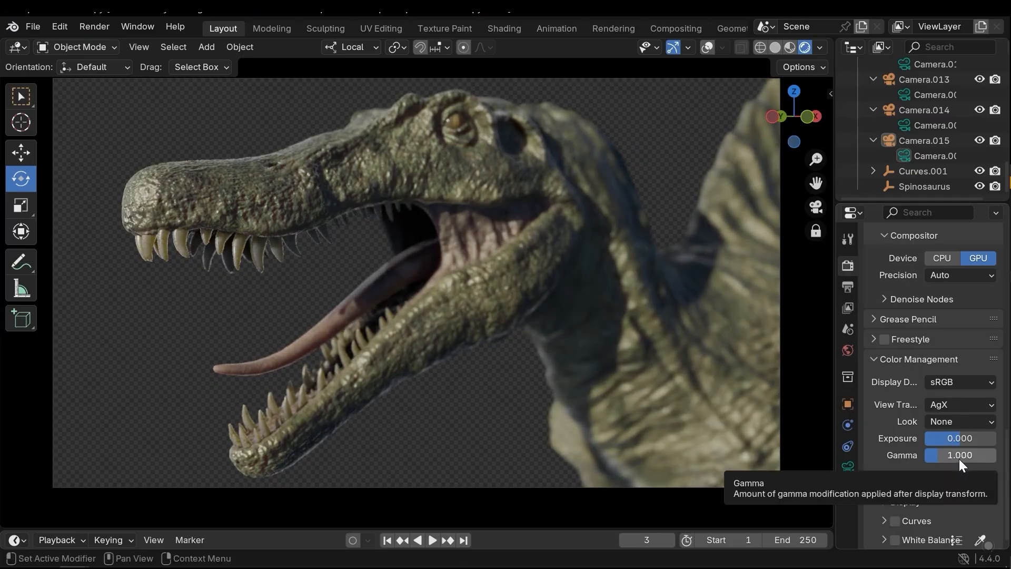
double_click(959, 456)
text(.9)
key(Return)
double_click(960, 455)
text(.9)
key(Return)
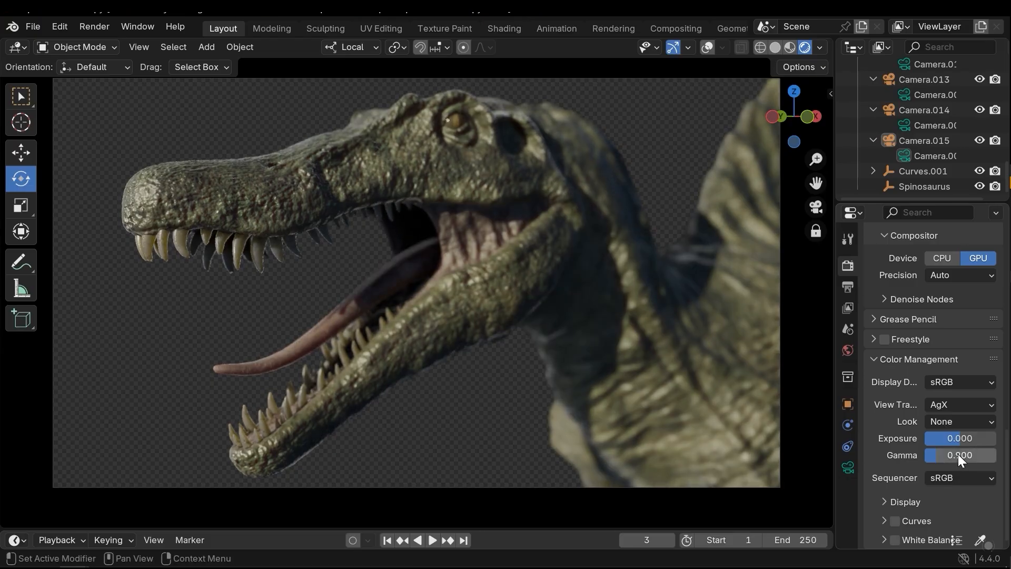
double_click(953, 453)
key(Right)
key(Return)
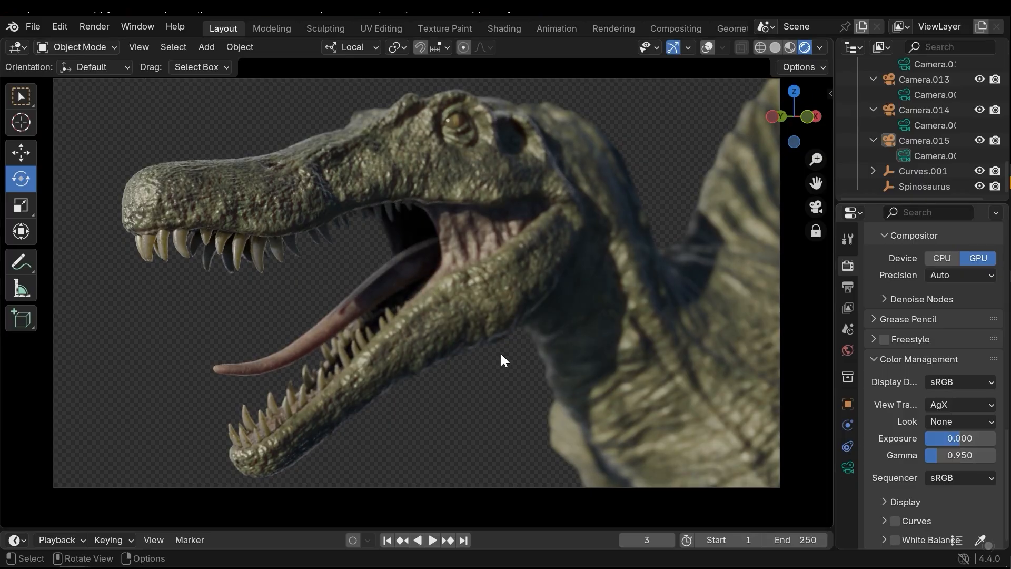
key(ctrl+s)
- Enlarge the timeline area, turn it into a Compositor editor, and frame the Render Layers, Composite and Viewer nodes
drag(316, 528, 221, 338)
click(30, 355)
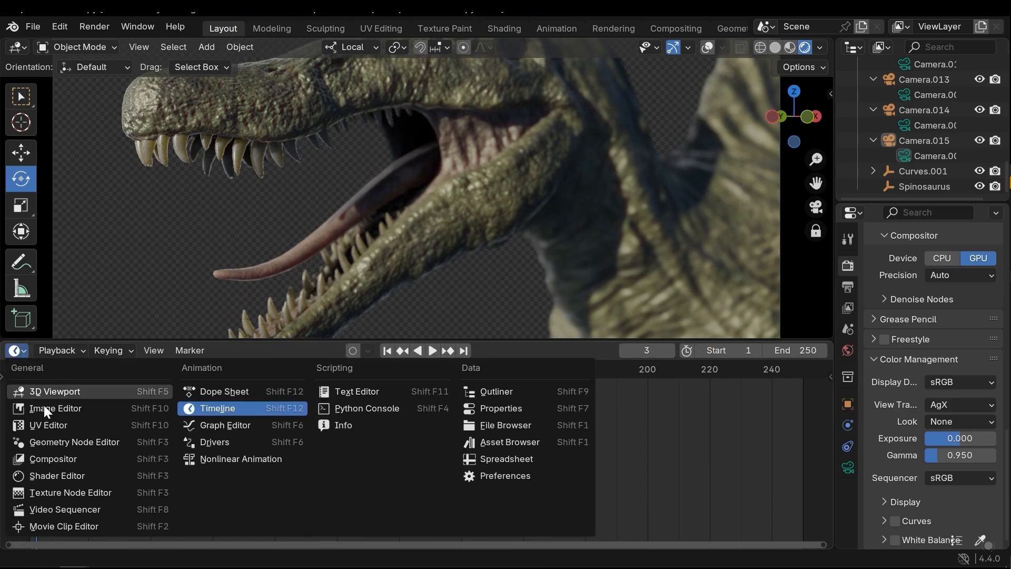
click(105, 458)
scroll(400, 484, up, 5)
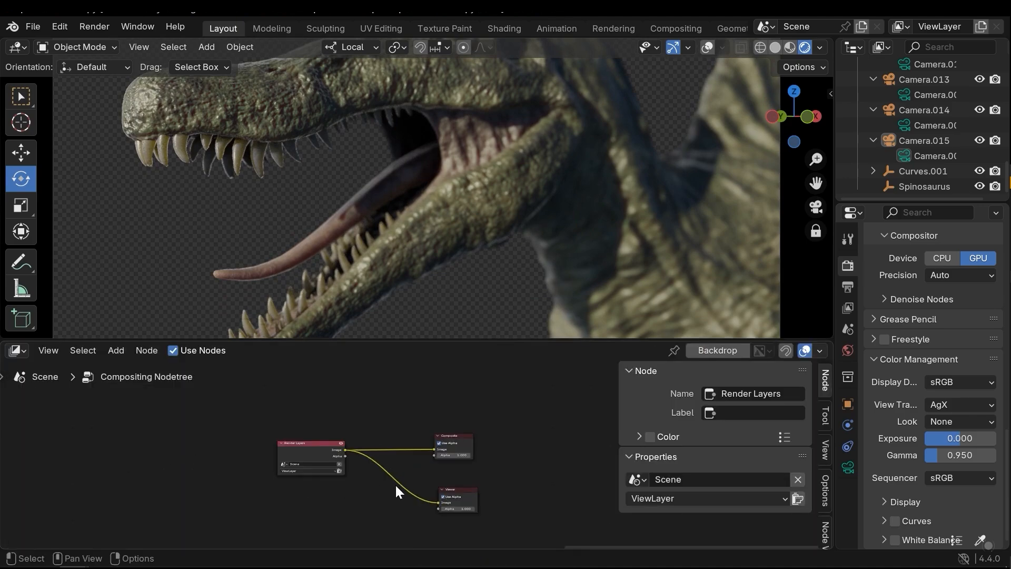
middle_drag(391, 462, 370, 480)
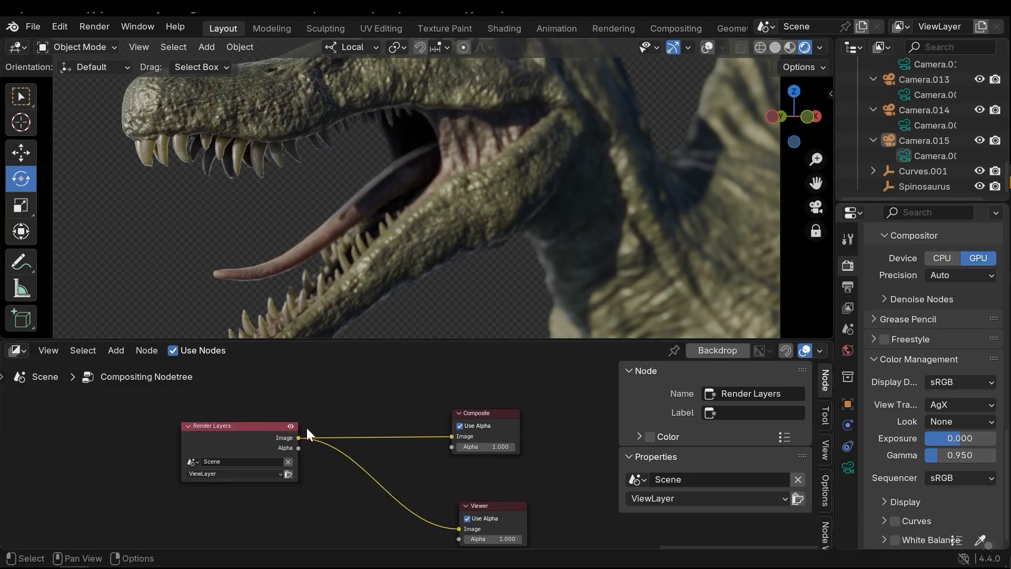
middle_drag(267, 429, 305, 435)
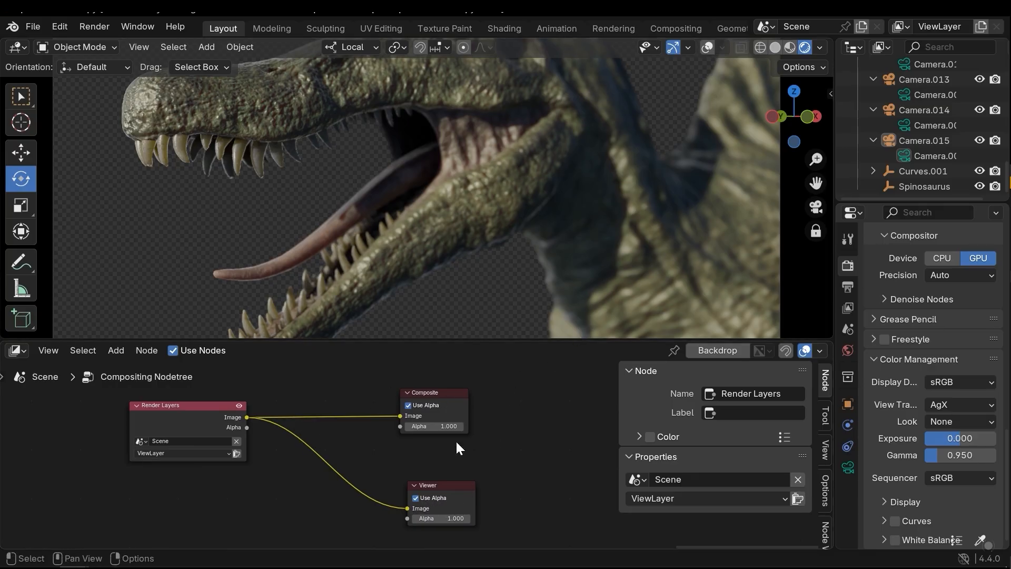
middle_drag(384, 452, 377, 463)
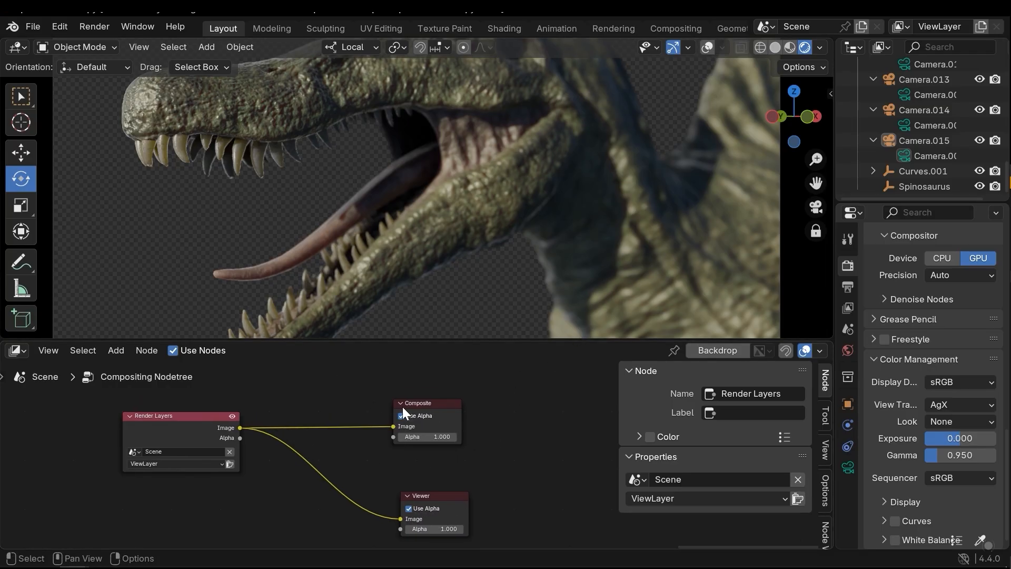
- Set the viewport shading's Compositor option to Always
click(820, 48)
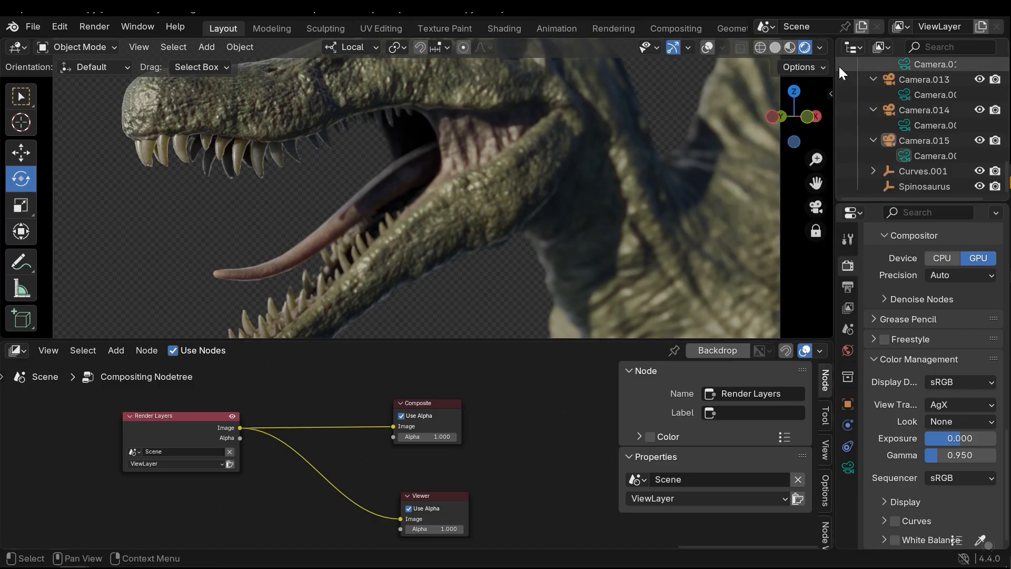
click(820, 48)
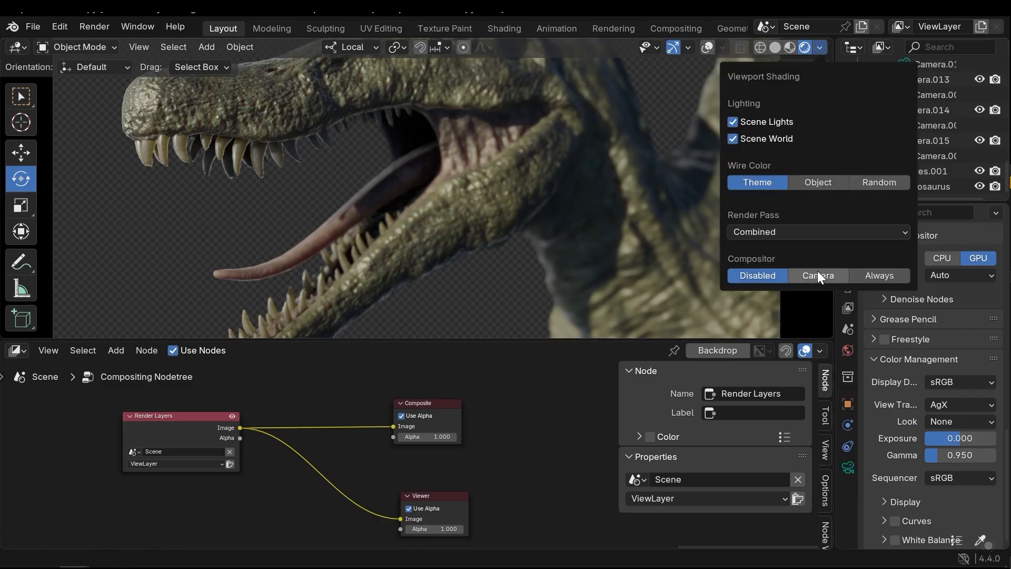
click(876, 276)
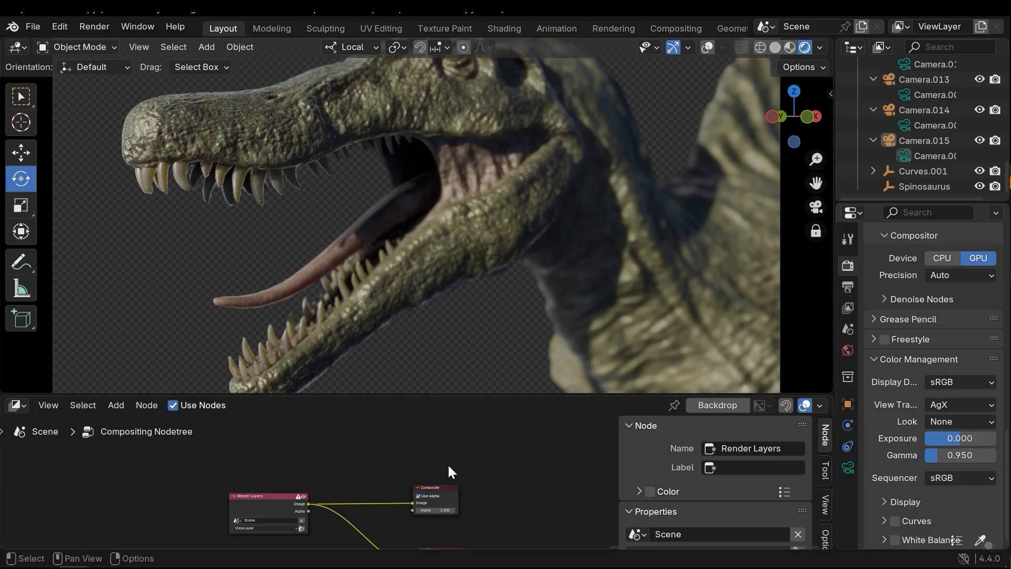
- Add the image file 10.jpg to the compositing node tree and place its node above Render Layers
scroll(440, 459, down, 2)
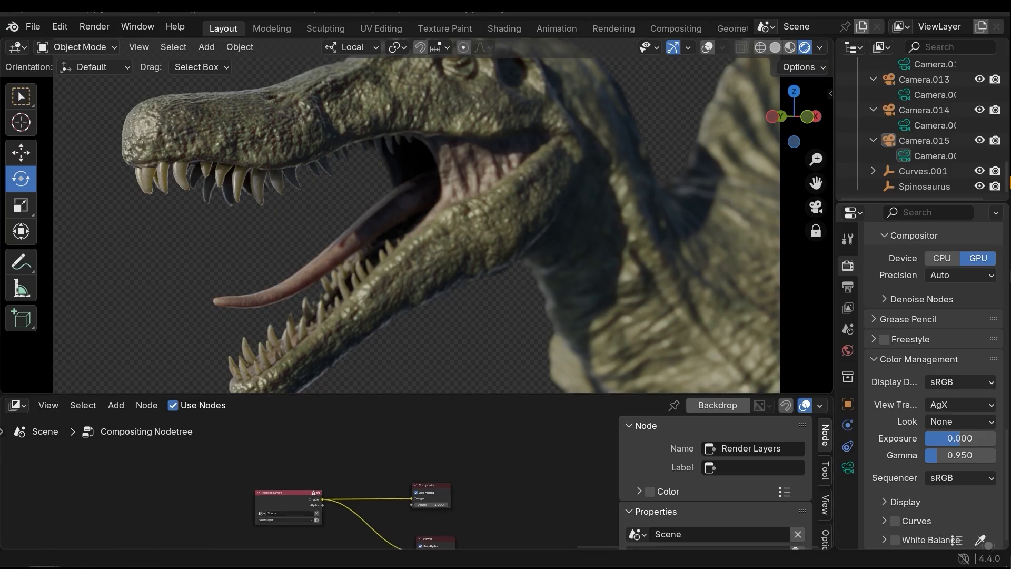
drag(284, 456, 278, 447)
middle_drag(357, 485, 424, 478)
scroll(337, 465, up, 4)
middle_drag(343, 434, 319, 465)
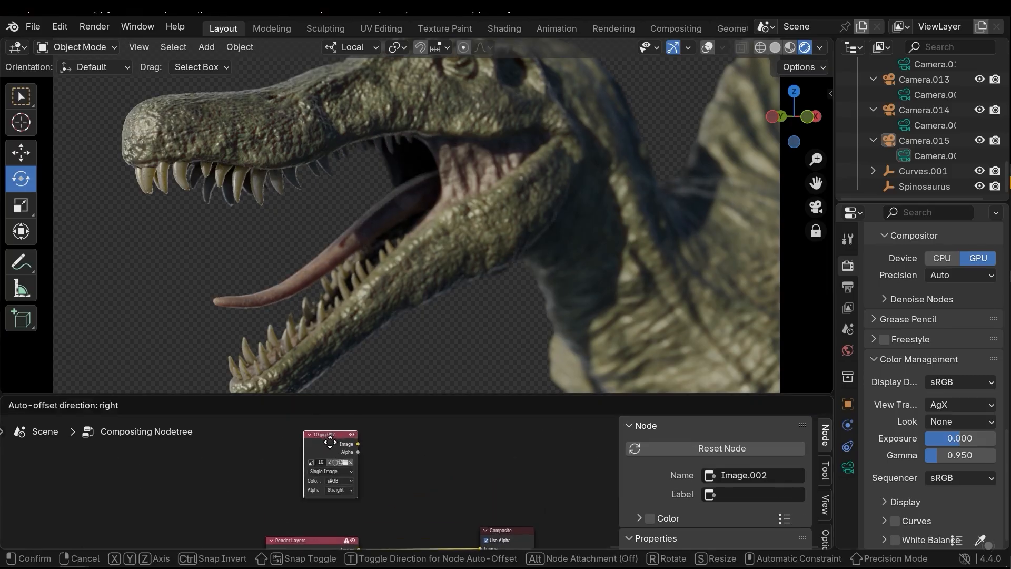
click(326, 472)
- Look at the background image 10.jpg in the photo viewer, and close it to return to Blender
key(F12)
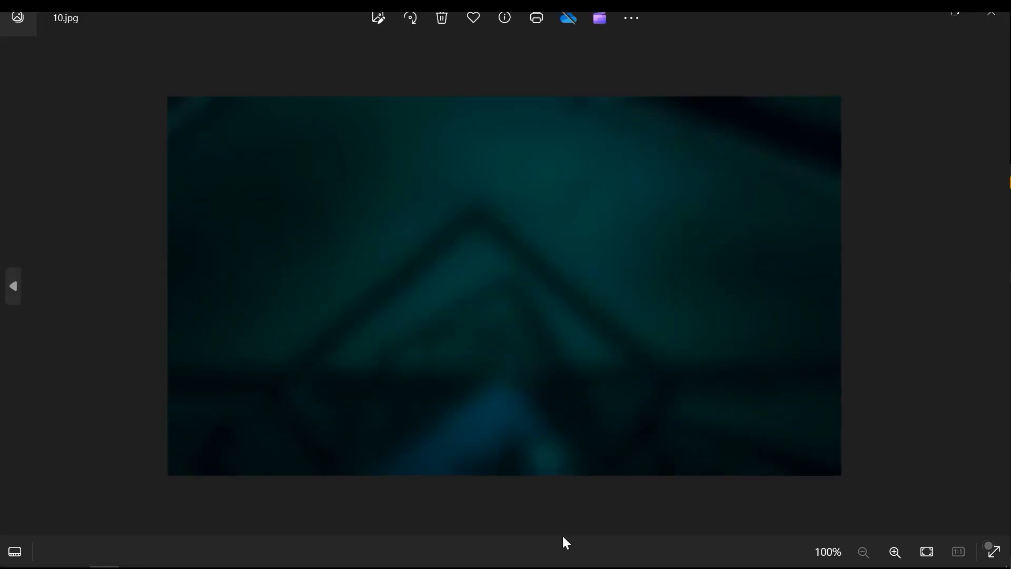
click(992, 13)
scroll(397, 453, down, 3)
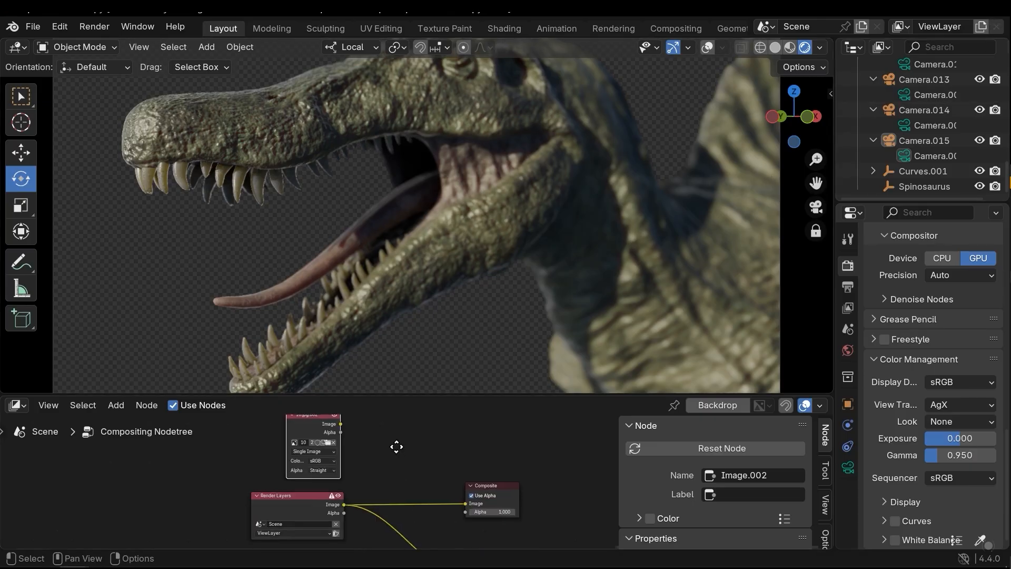
- Move the Composite and Viewer nodes farther from Render Layers to make room for another node
middle_drag(393, 450, 368, 418)
drag(450, 451, 495, 448)
drag(462, 507, 518, 502)
scroll(393, 430, up, 4)
middle_drag(393, 430, 422, 452)
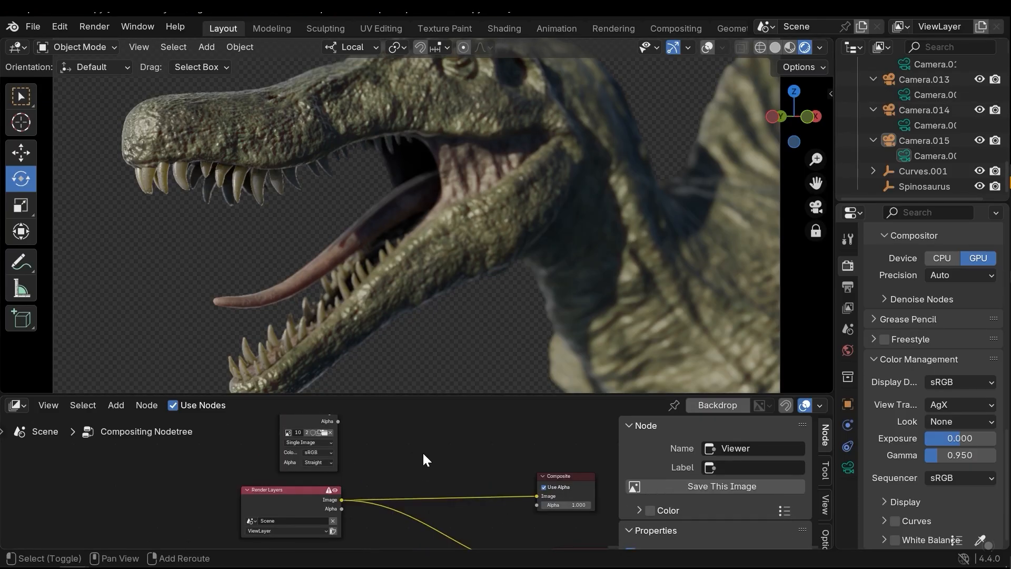
- Add an Alpha Over node and place it beside the 10.jpg image node
key(shift+a)
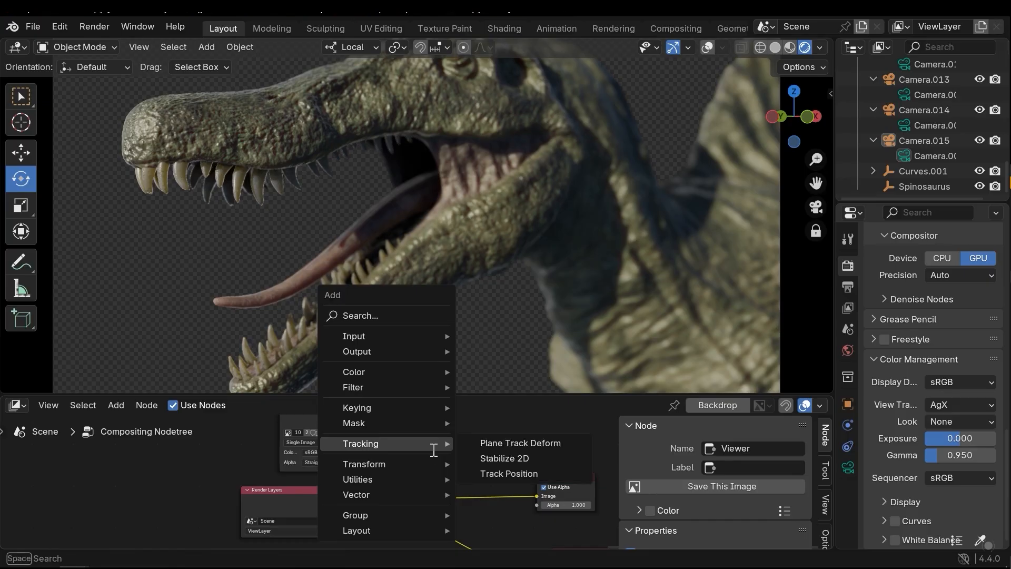
text(alpha)
key(Down)
key(Return)
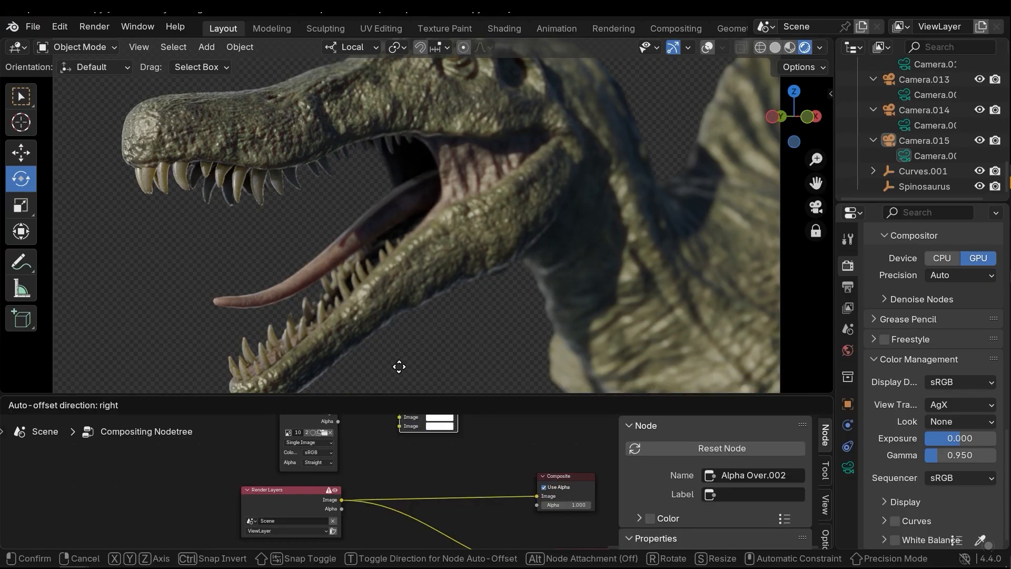
click(409, 433)
- Connect the Render Layers image to Alpha Over's second Image input and the 10.jpg image to its first
middle_drag(403, 492, 423, 489)
drag(365, 516, 427, 490)
middle_drag(371, 459, 369, 470)
drag(356, 441, 419, 485)
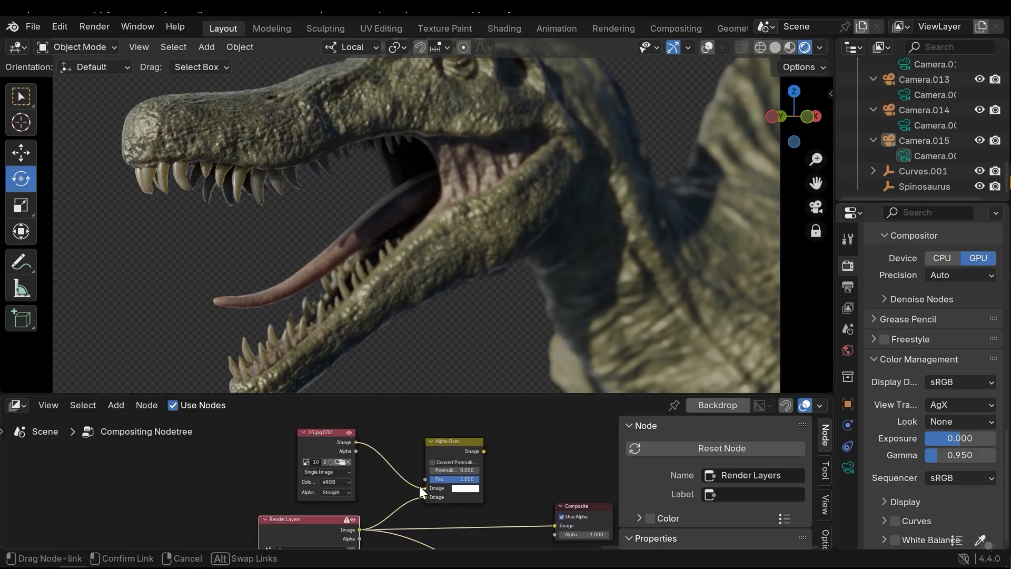
- Connect the Alpha Over output to the Composite and Viewer nodes, and slightly enlarge the Compositor area
middle_drag(517, 466, 393, 440)
scroll(389, 436, down, 1)
drag(388, 434, 468, 472)
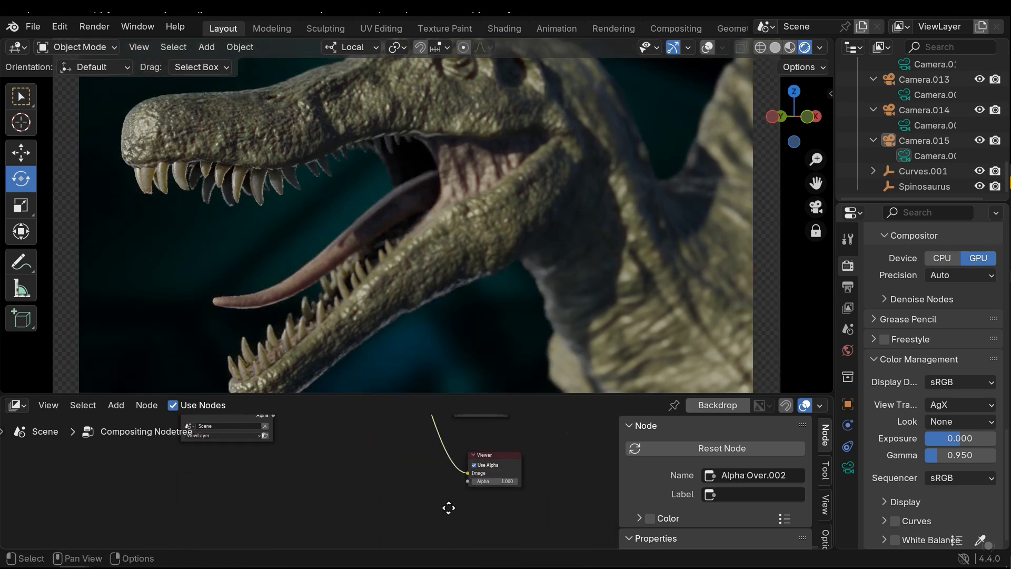
middle_drag(447, 508, 463, 548)
drag(546, 396, 522, 385)
scroll(384, 478, up, 3)
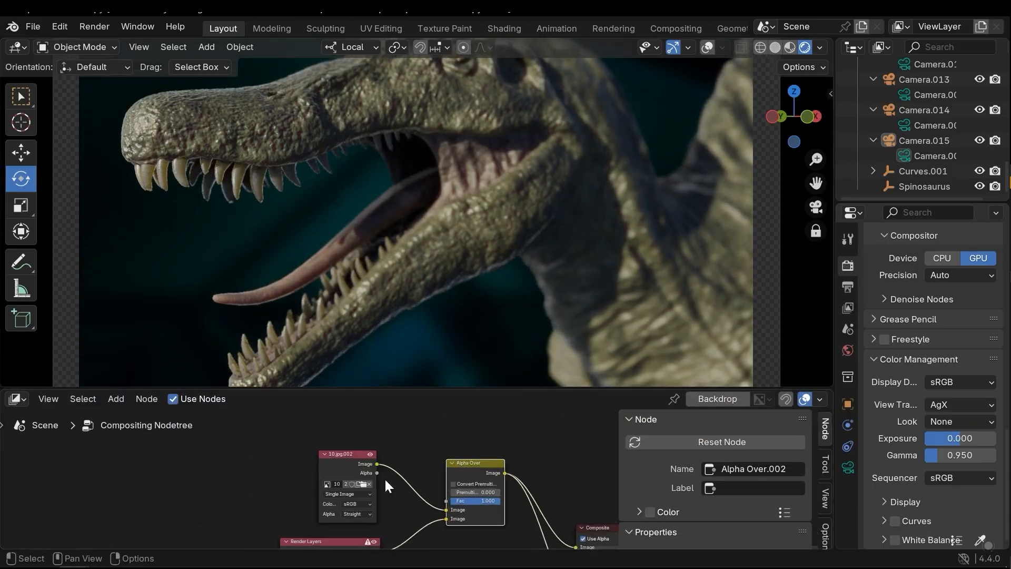
- Insert a Scale node on the link between the 10.jpg image node and Alpha Over
drag(372, 387, 378, 488)
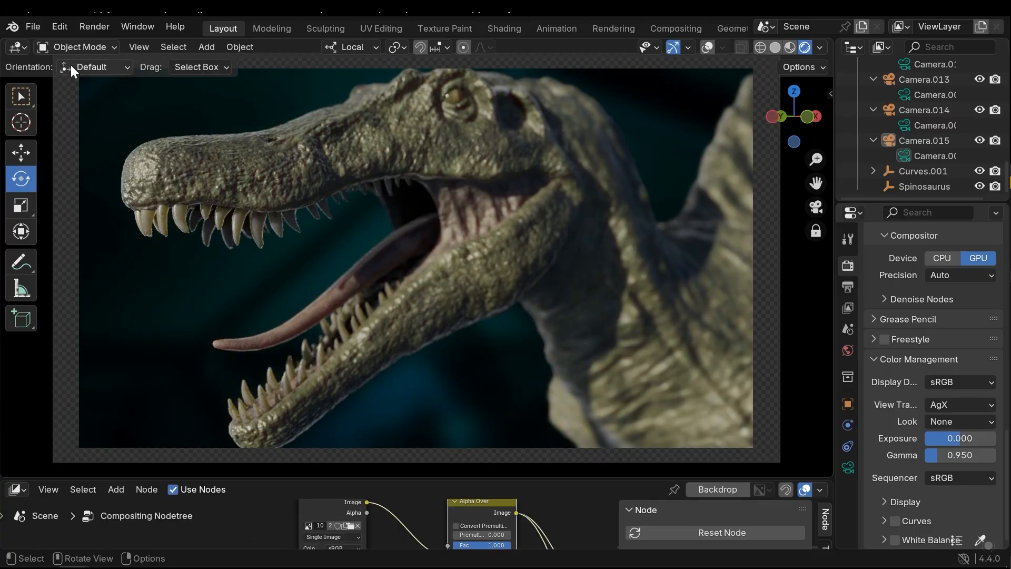
drag(382, 479, 387, 375)
key(shift+a)
text(sca)
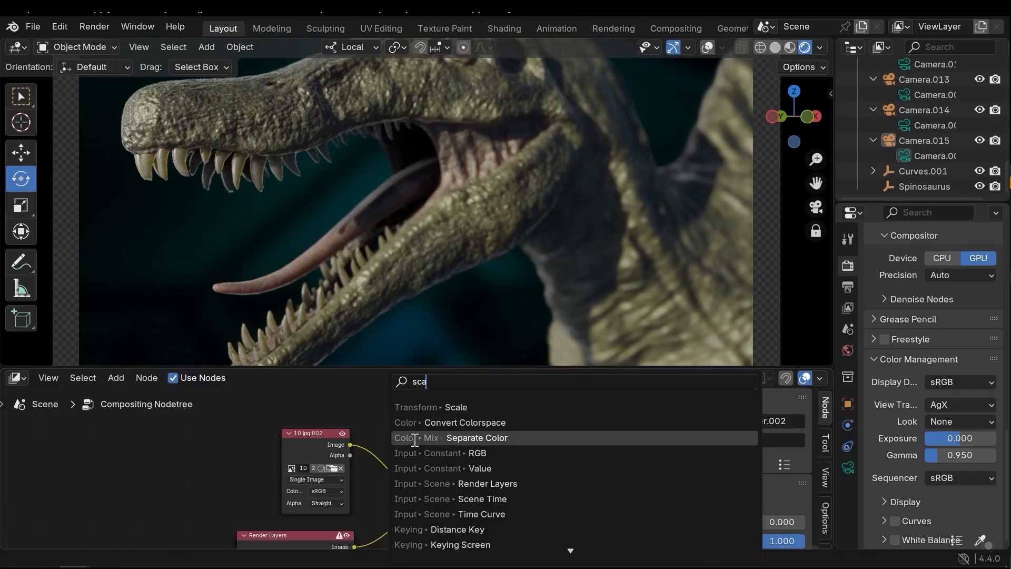
click(418, 407)
click(391, 472)
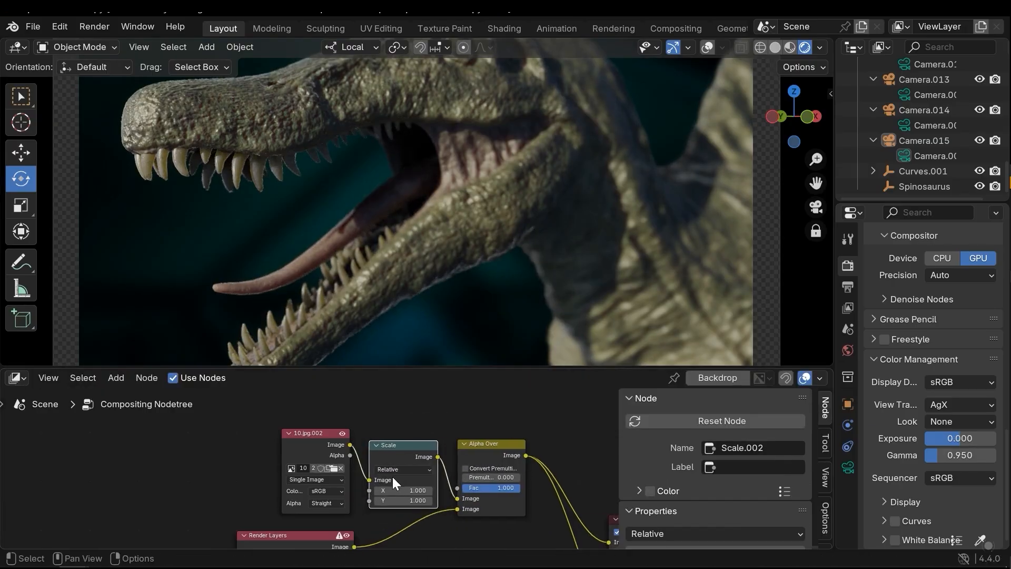
- Set the Scale node's X and Y to 1.2 and give the viewport more height
scroll(411, 488, up, 2)
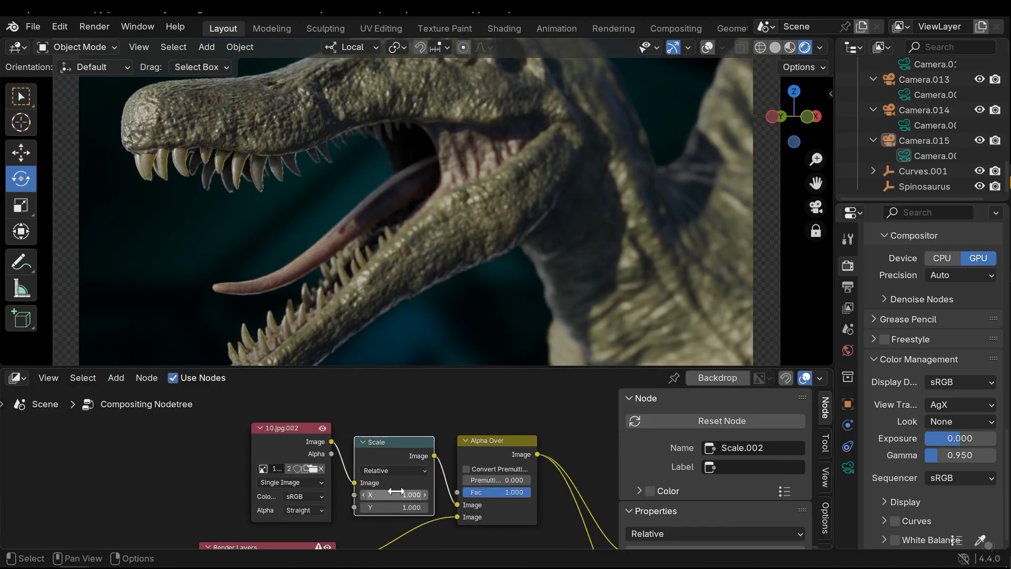
click(395, 491)
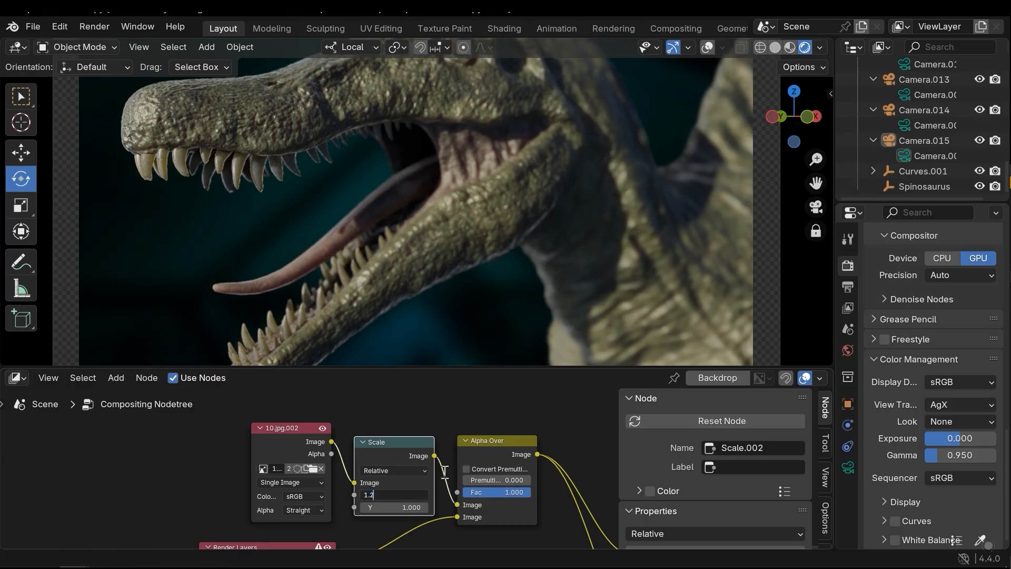
text(.2)
key(Return)
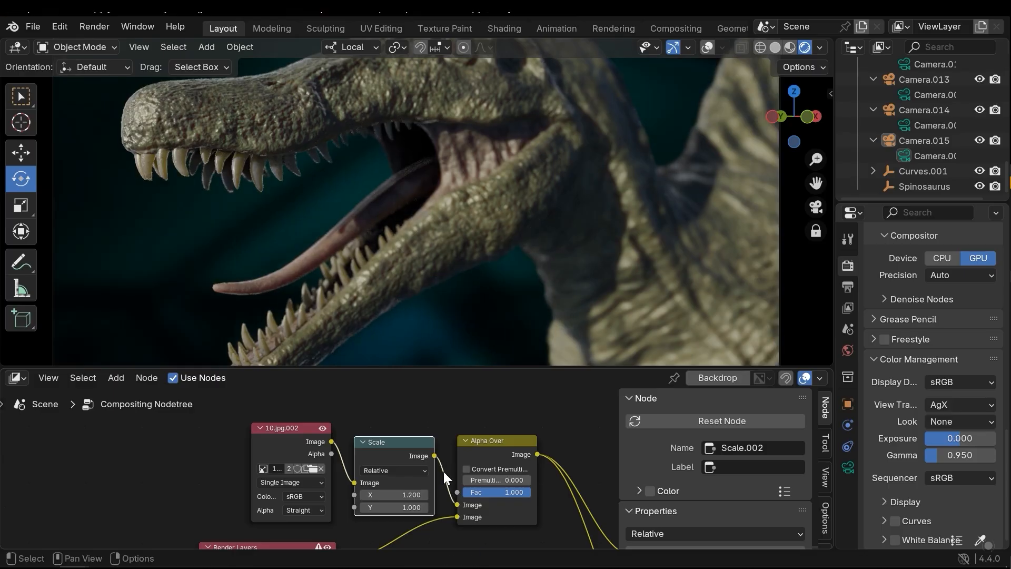
click(395, 507)
text(.2)
key(Return)
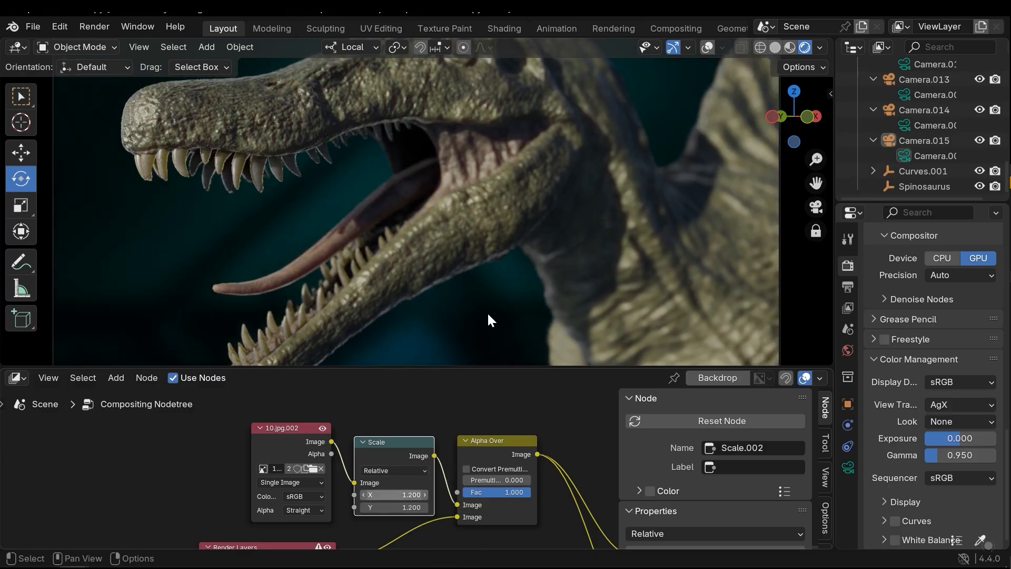
drag(443, 366, 466, 413)
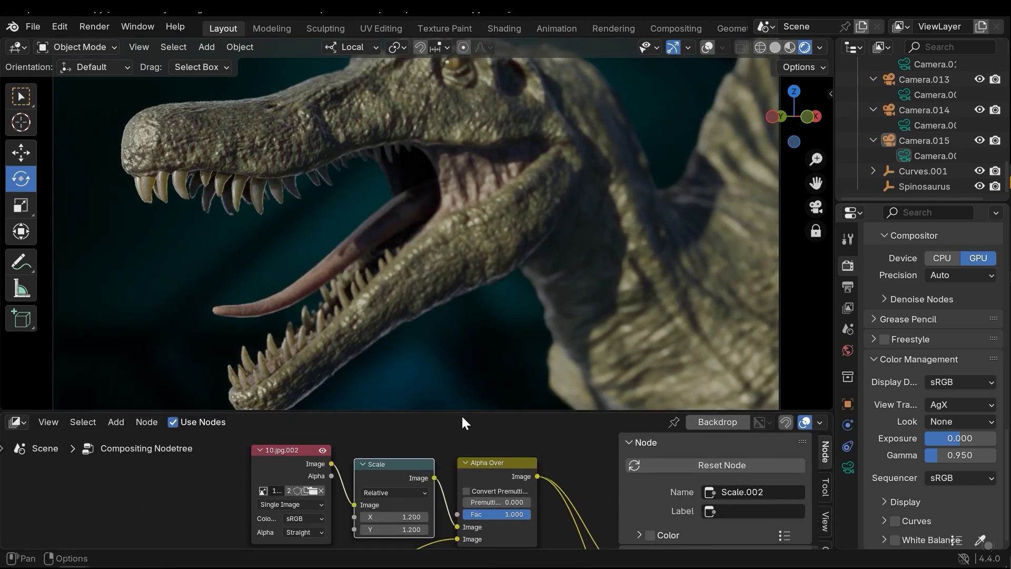
- Add a Glare node between Alpha Over and the output nodes
middle_drag(383, 461, 412, 457)
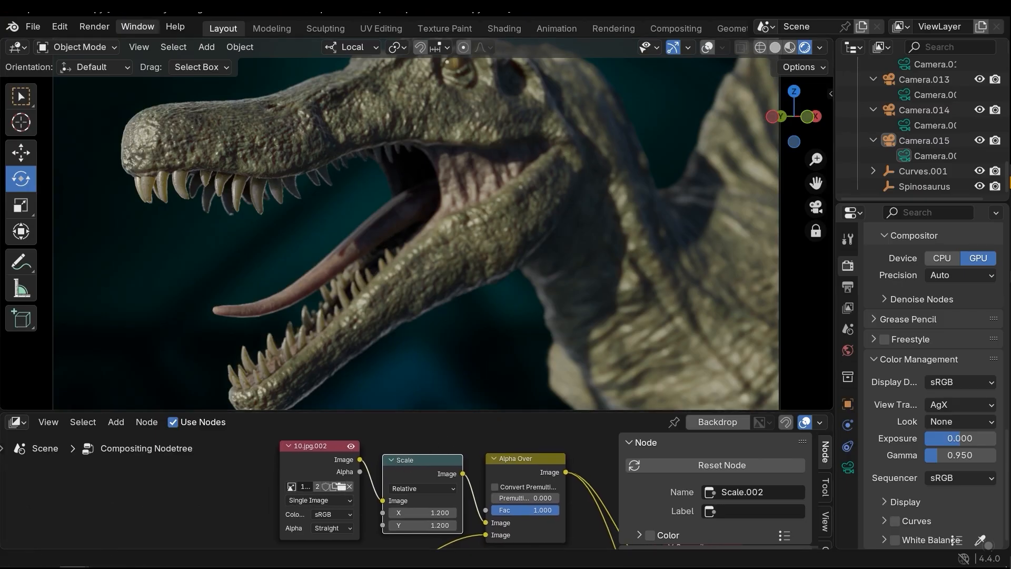
middle_drag(507, 450, 392, 520)
scroll(451, 478, down, 2)
middle_drag(433, 476, 393, 490)
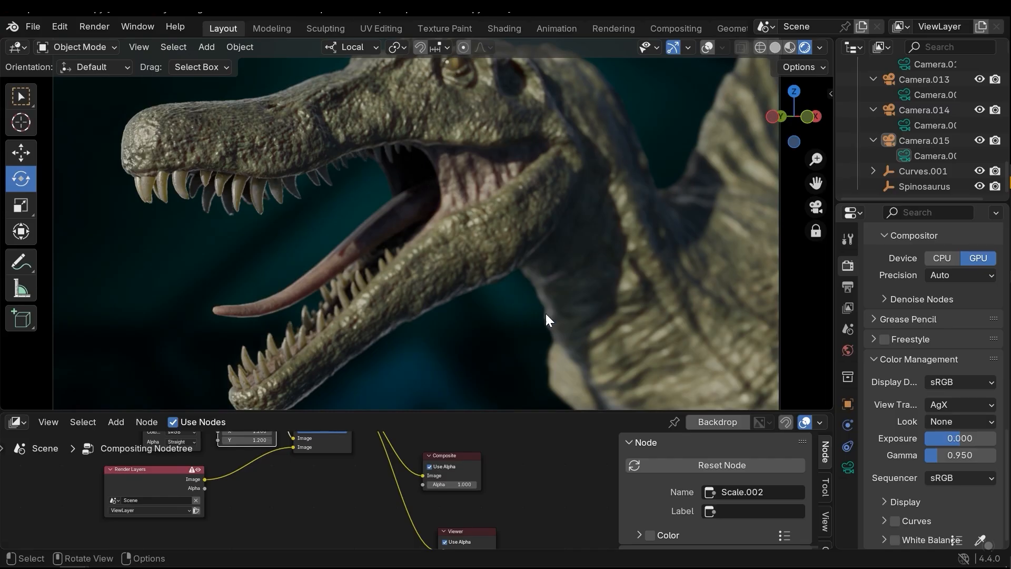
key(shift+a)
text(gla)
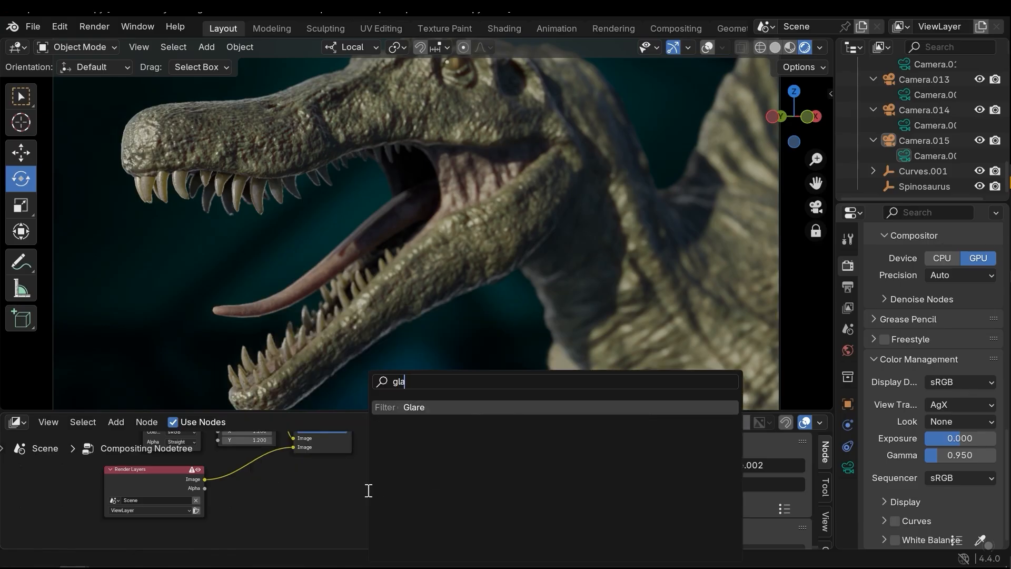
key(Return)
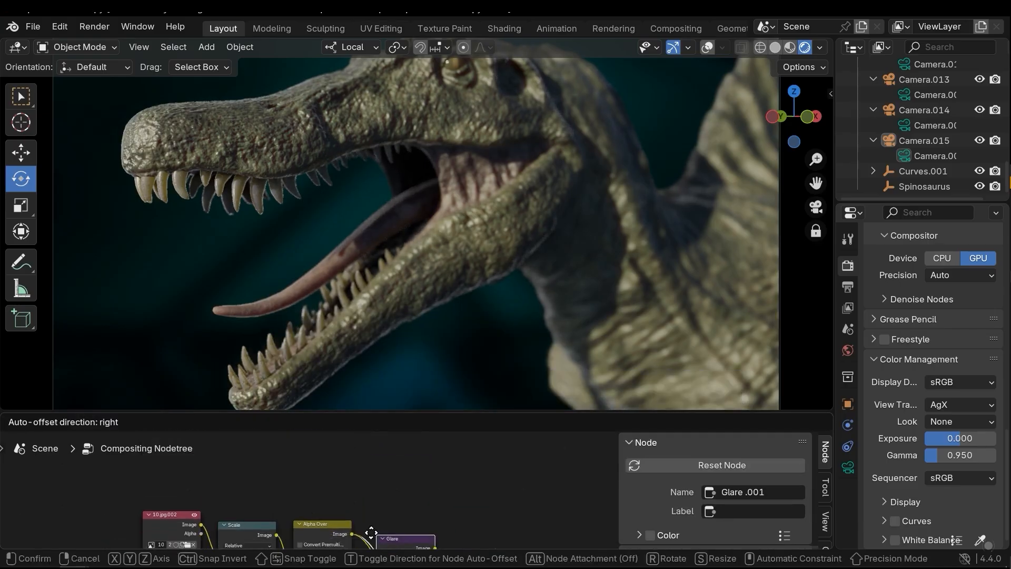
click(370, 532)
- Move the Composite and Viewer nodes farther from Glare and have its Image output feed both
middle_drag(411, 478, 413, 404)
middle_drag(432, 492, 430, 449)
drag(437, 412, 441, 338)
middle_drag(498, 457, 466, 451)
drag(443, 411, 584, 409)
drag(441, 484, 557, 485)
drag(397, 386, 518, 425)
- Set the Glare type to Bloom and expand the node's Highlights settings
scroll(482, 431, up, 3)
click(441, 443)
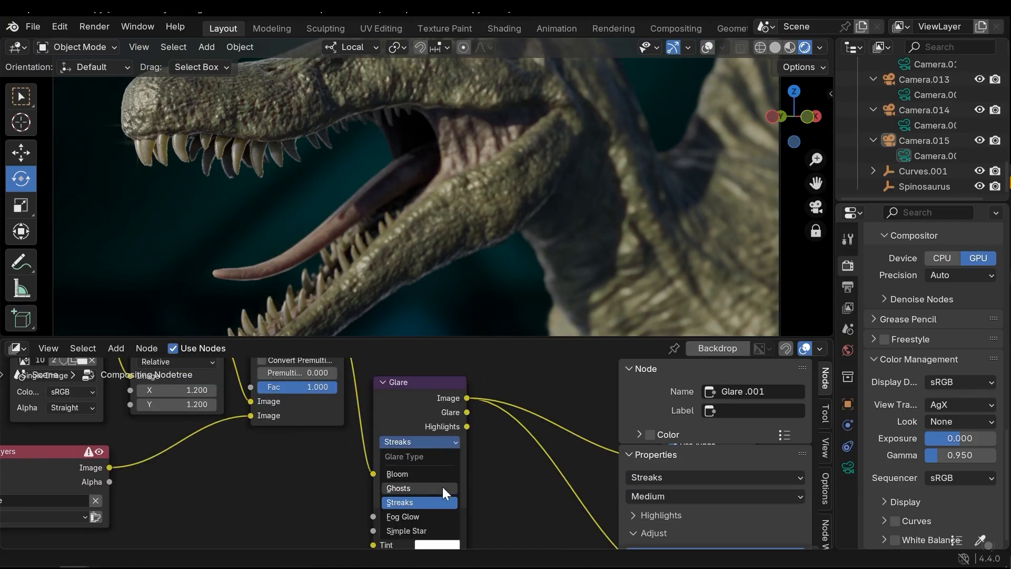
click(416, 472)
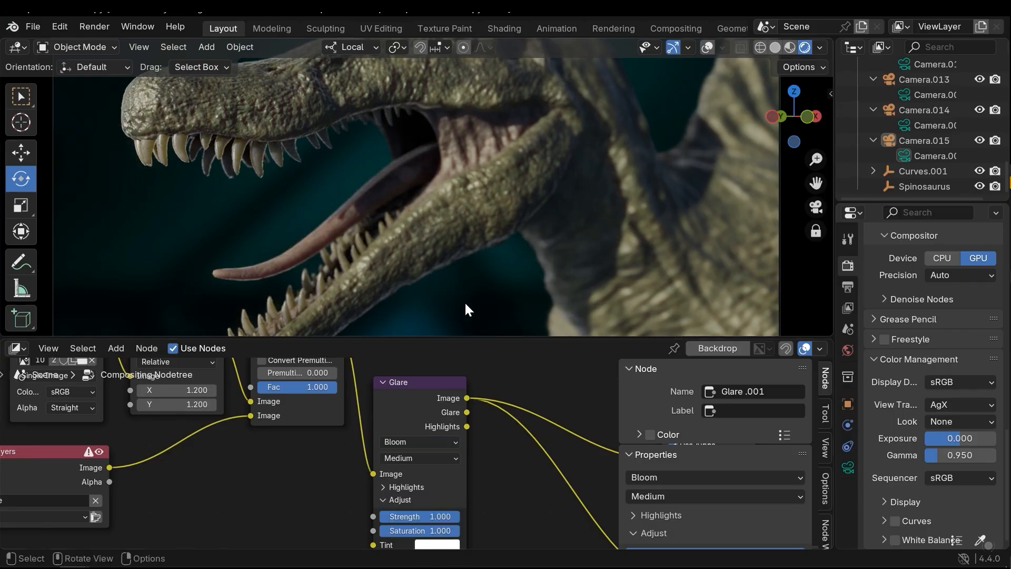
drag(465, 338, 465, 353)
middle_drag(481, 519, 463, 456)
middle_drag(345, 561, 347, 566)
click(392, 438)
- Try a Highlights threshold of 0 on the Glare node and undo it
drag(389, 453, 353, 453)
mouse_move(402, 456)
mouse_down()
mouse_move(434, 456)
mouse_move(401, 457)
mouse_up()
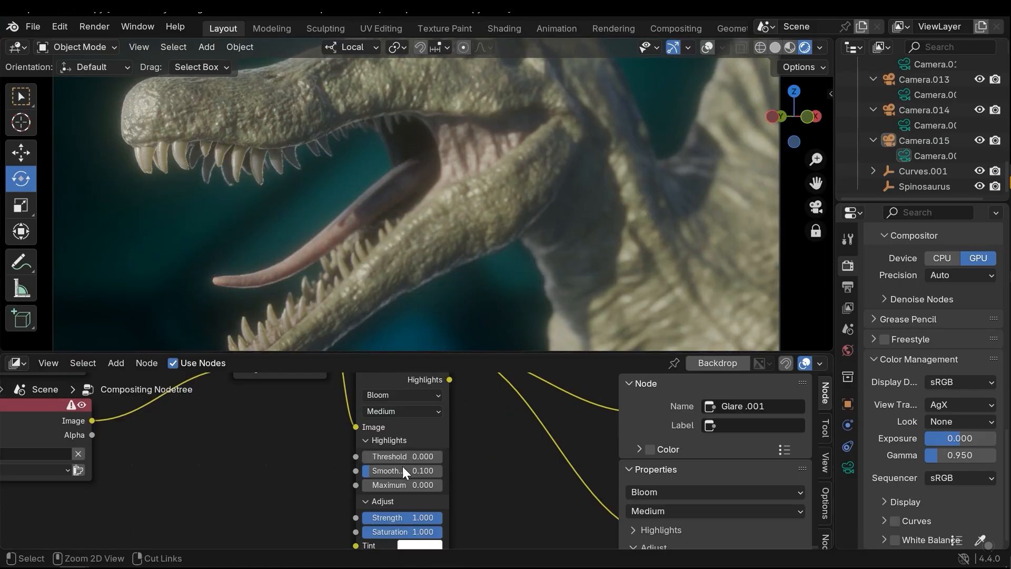
key(ctrl+z)
- Set the Glare node's size to about 0.859 and its Highlights threshold to 0.3
middle_drag(535, 459, 523, 406)
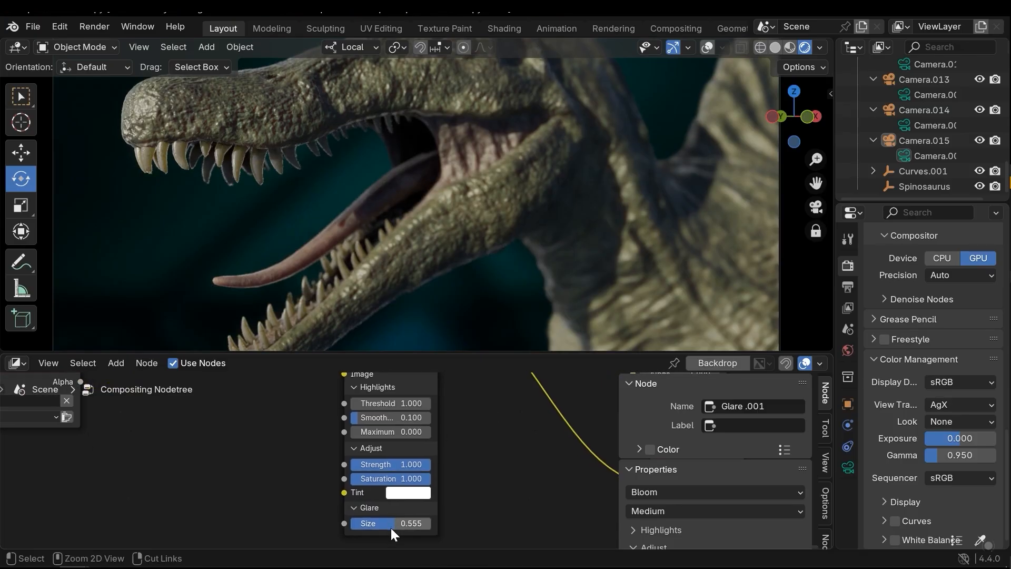
drag(396, 523, 420, 522)
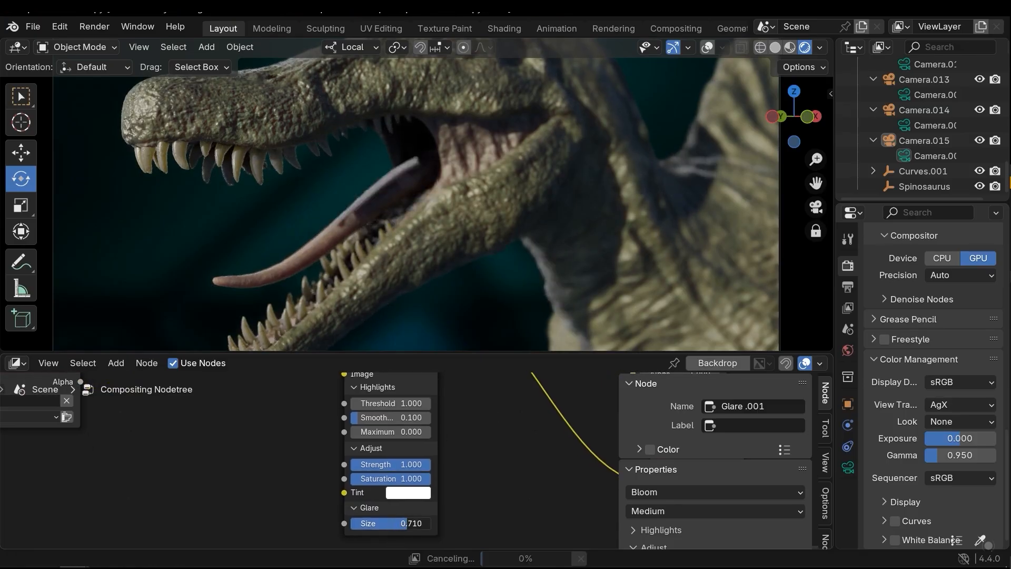
drag(396, 401, 377, 401)
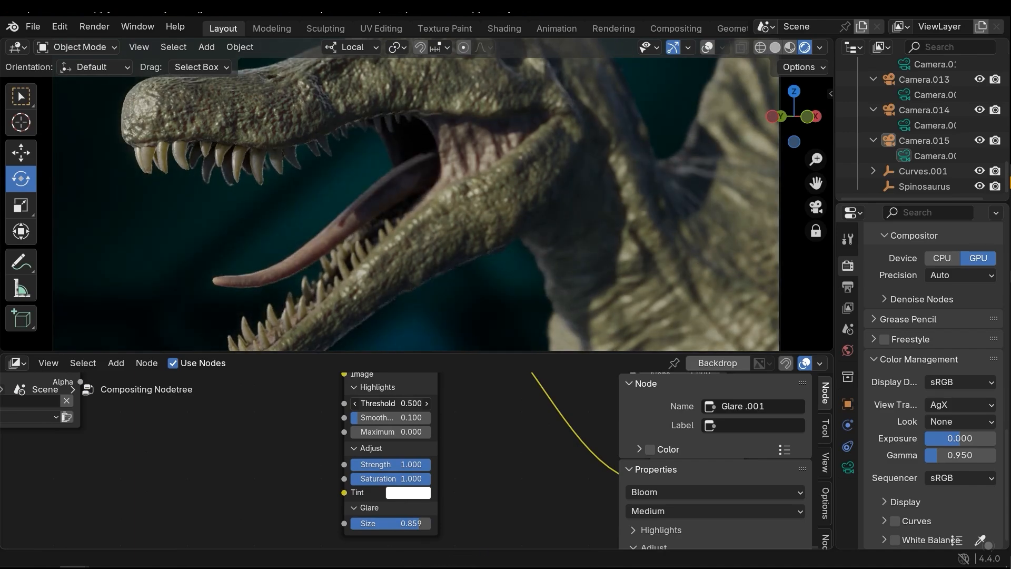
drag(481, 351, 480, 321)
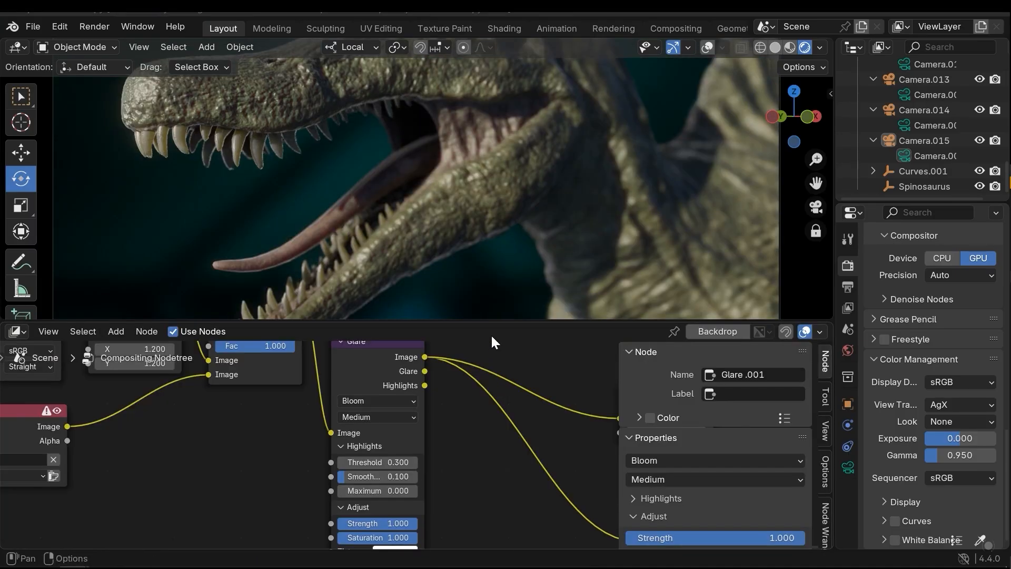
- Insert a Brightness/Contrast node between Glare and Composite
middle_drag(479, 411, 402, 429)
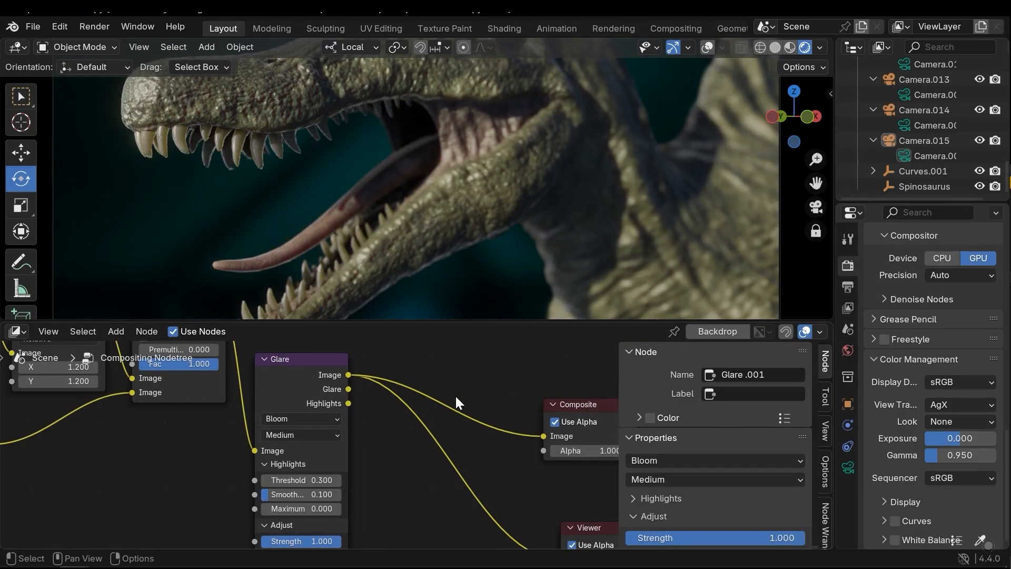
key(shift+a)
text(contra)
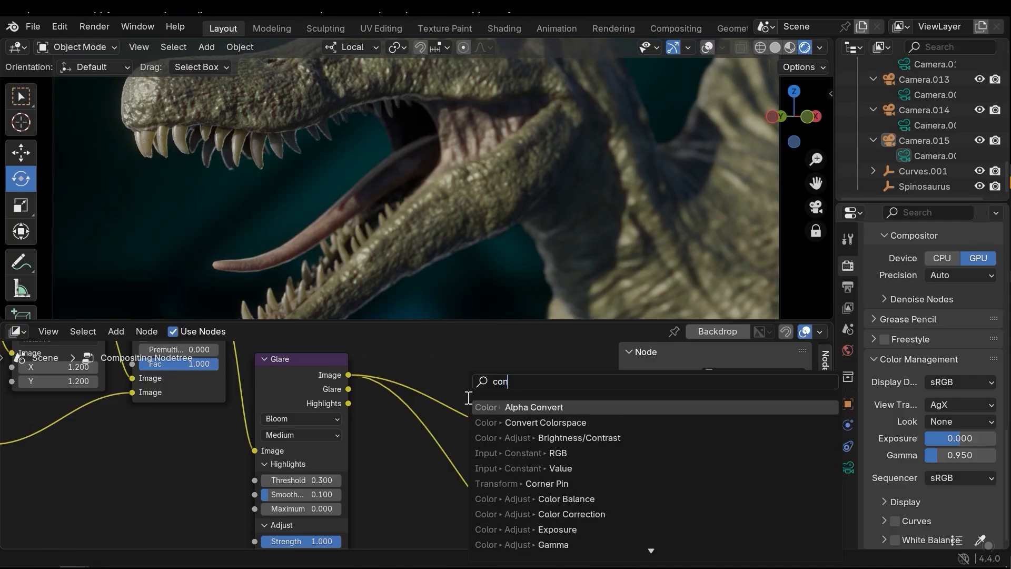
key(Return)
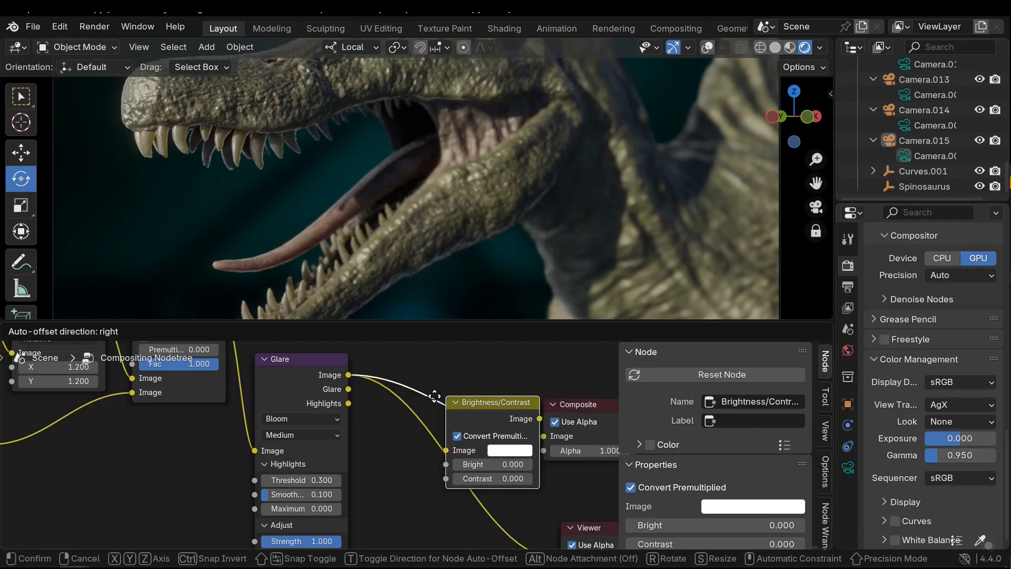
click(431, 397)
- Move the Composite node aside and connect the Brightness/Contrast output to the Viewer node as well
middle_drag(517, 472, 432, 414)
drag(509, 346, 554, 358)
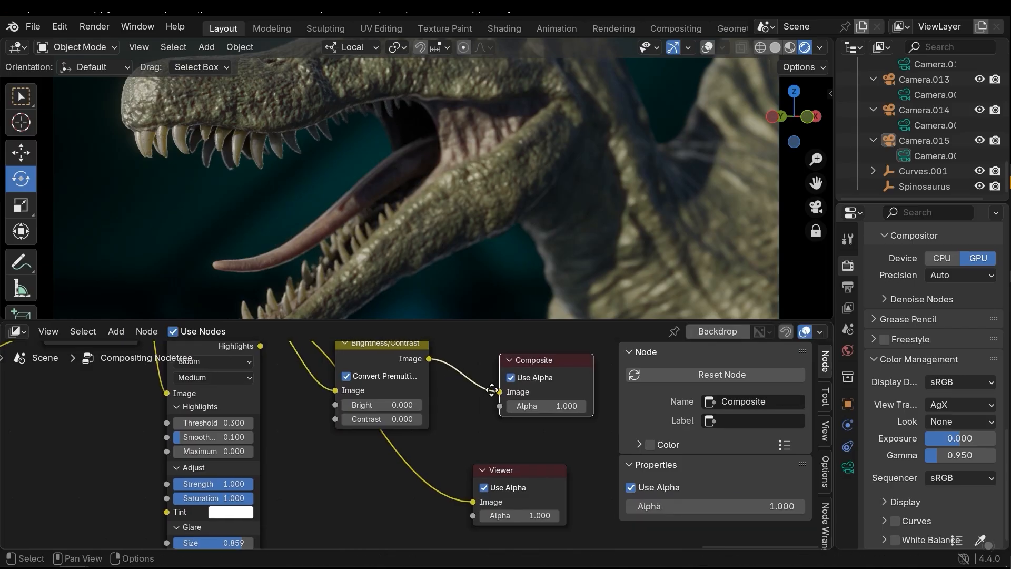
middle_drag(492, 394, 486, 404)
drag(424, 368, 470, 500)
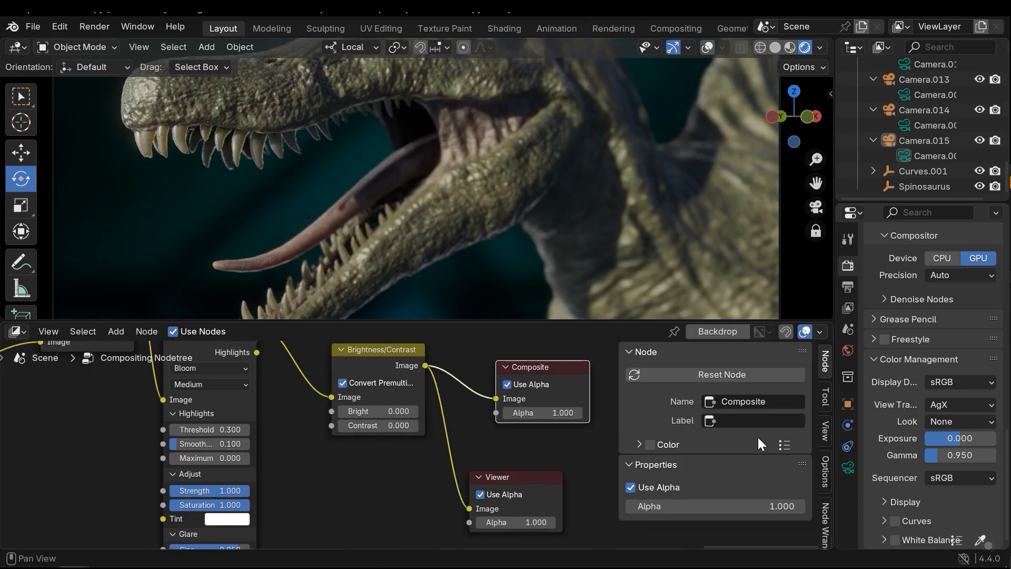
- Hide the node editor's sidebar and shift the Viewer node farther from Brightness/Contrast
key(n)
middle_drag(590, 463, 641, 472)
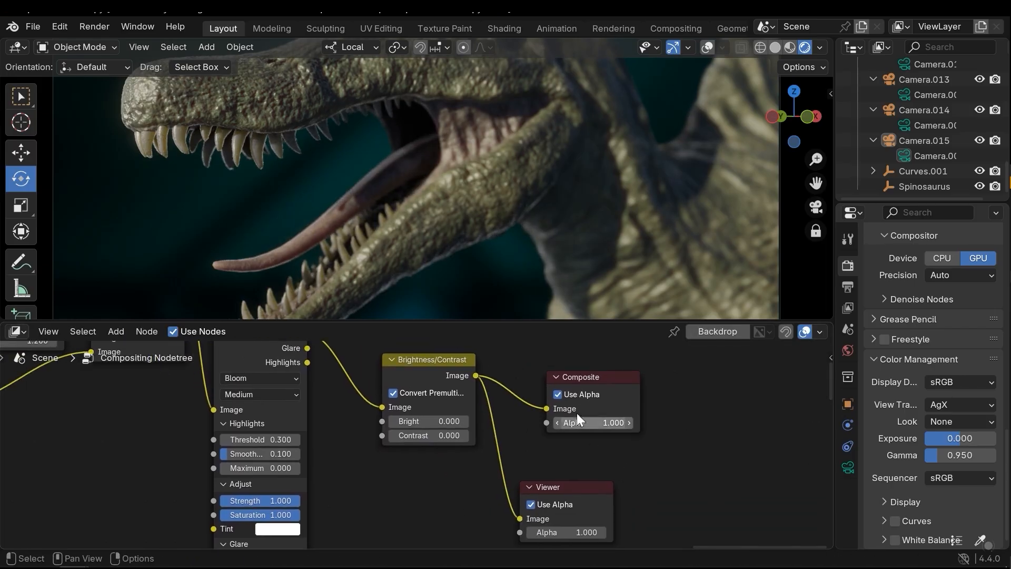
drag(587, 492, 619, 489)
- Try a negative contrast of about -0.7 on the Brightness/Contrast node and undo it
middle_drag(421, 456, 425, 478)
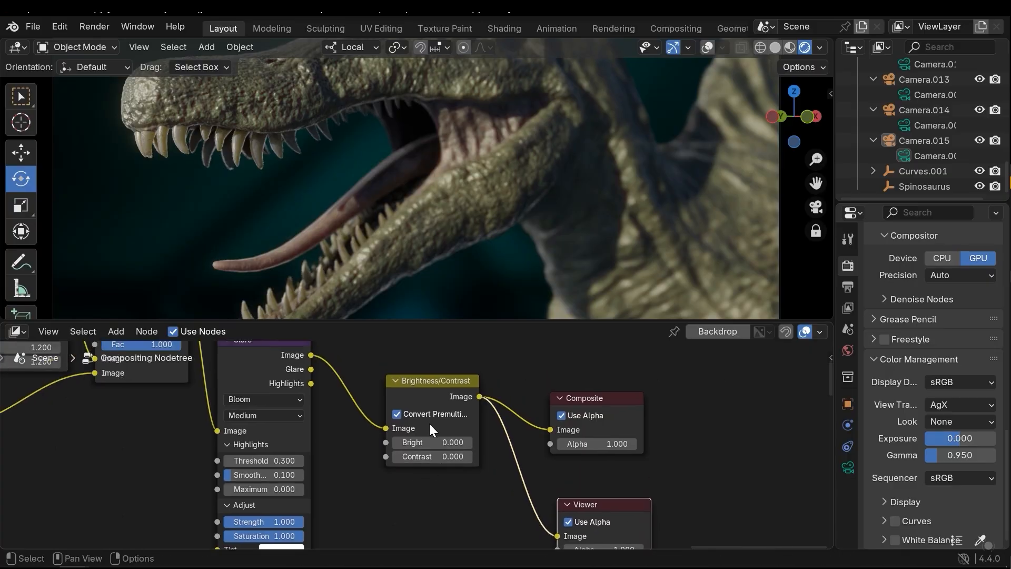
drag(418, 461, 431, 458)
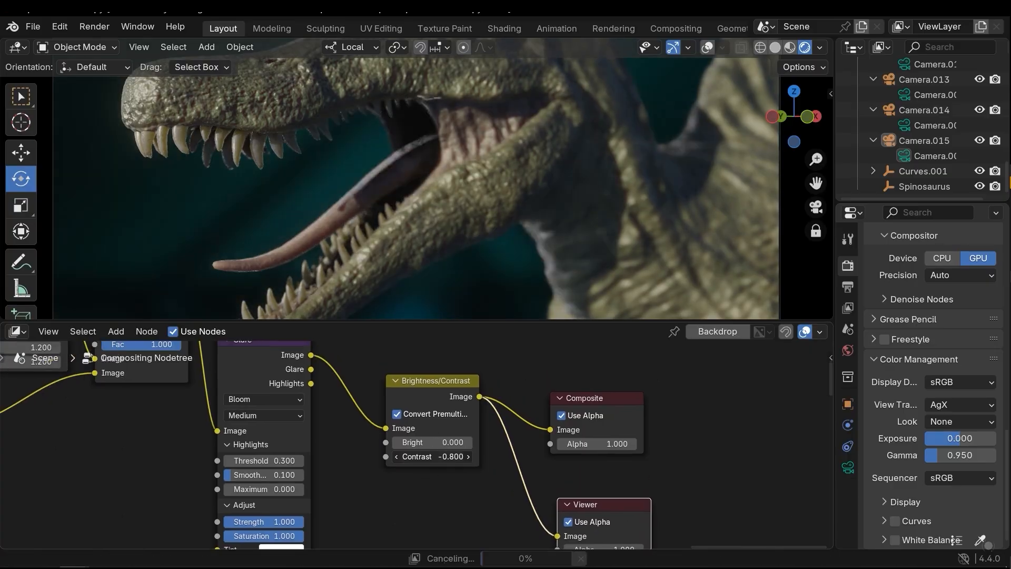
key(minus)
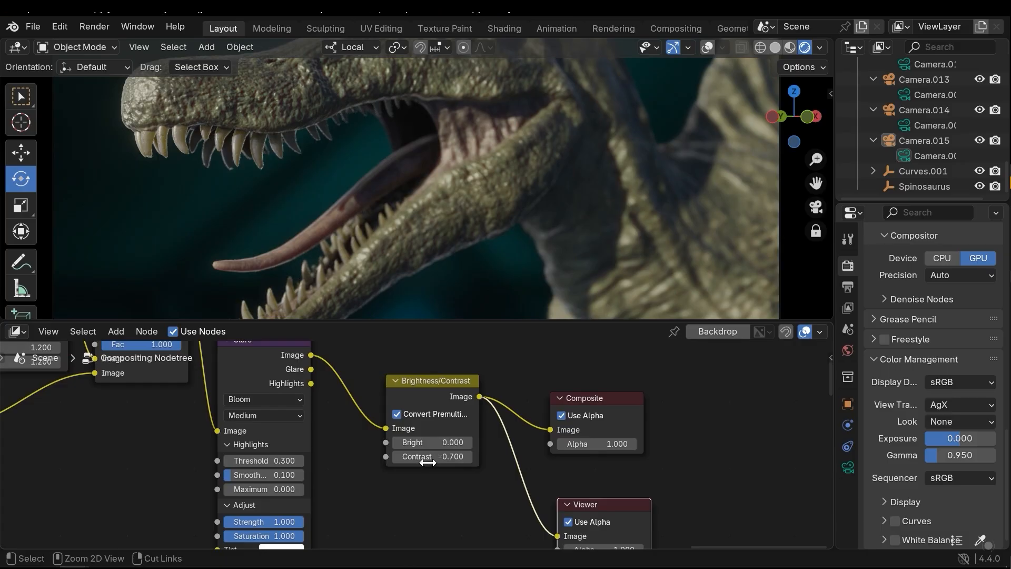
key(ctrl+z)
- Set the Brightness/Contrast node's Contrast to 0.2 and Bright to 0.4
double_click(436, 454)
text(0.2)
key(Return)
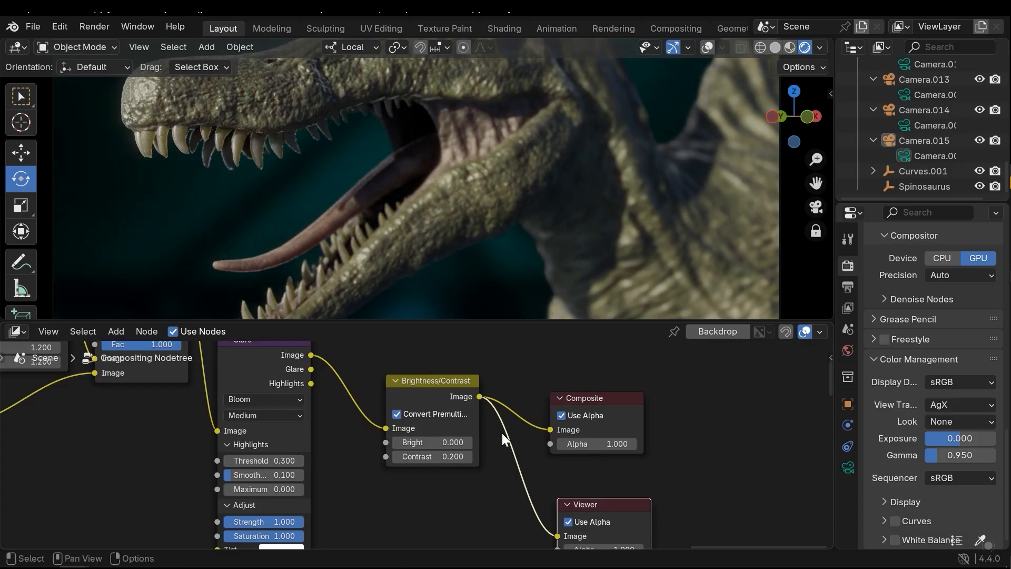
drag(437, 442, 453, 442)
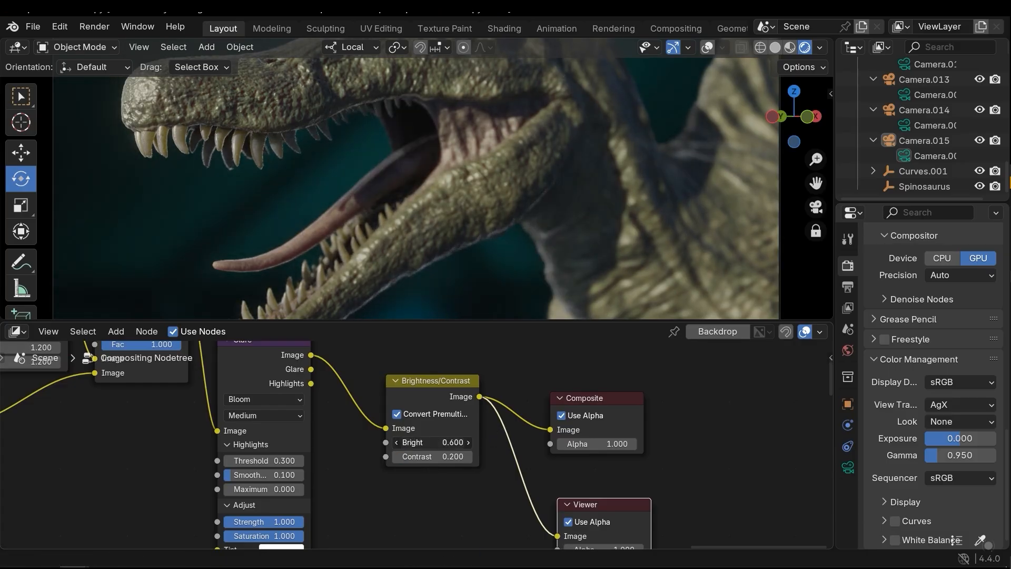
double_click(438, 442)
key(Return)
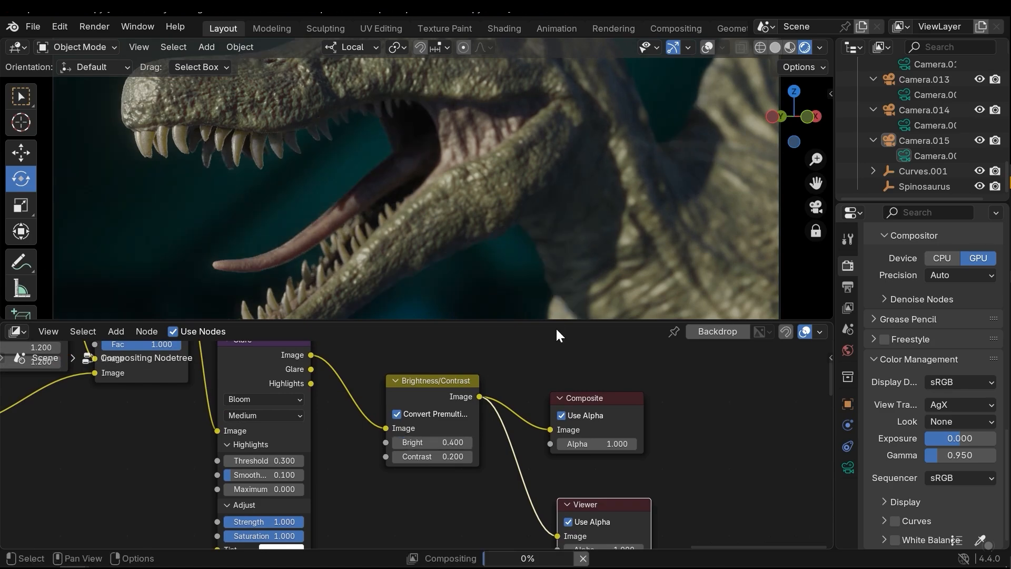
- Enlarge the viewport and move the Composite and Viewer nodes away from Brightness/Contrast to make room for another node
drag(535, 323, 537, 383)
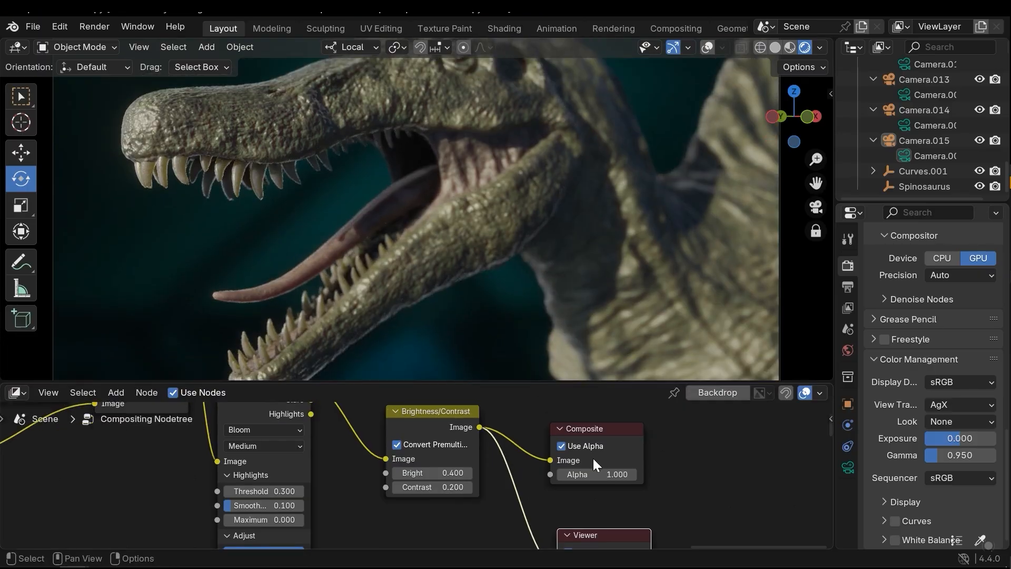
middle_drag(594, 457, 528, 435)
middle_drag(586, 449, 535, 443)
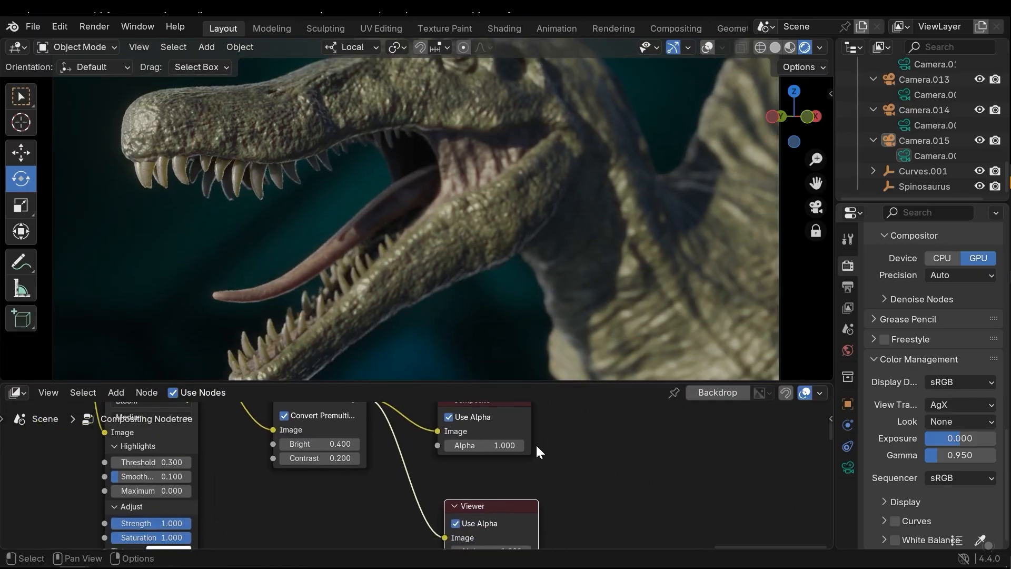
scroll(536, 445, down, 6)
drag(484, 433, 564, 445)
drag(476, 495, 561, 496)
- Insert a Lens Distortion node after Brightness/Contrast and connect its output to both the Composite and Viewer nodes
middle_drag(436, 465, 415, 456)
click(414, 457)
key(shift+a)
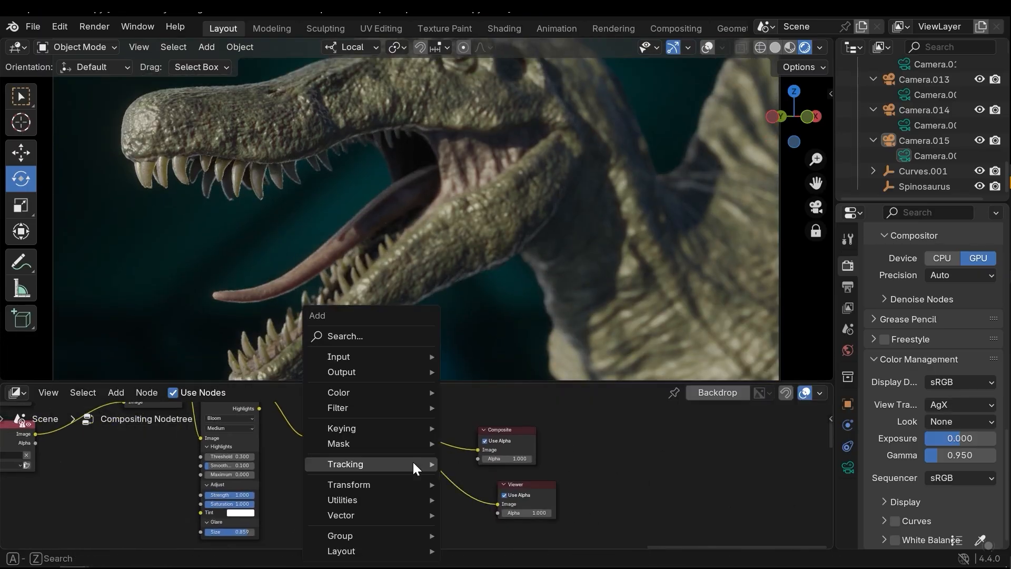
text(lens)
key(Return)
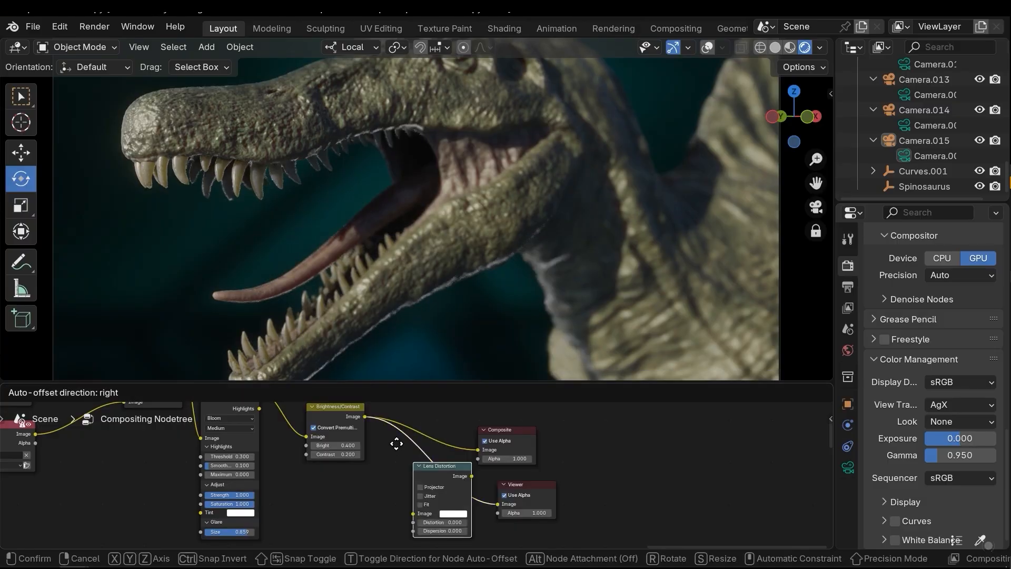
click(424, 449)
scroll(428, 466, up, 2)
drag(416, 414, 456, 488)
middle_drag(455, 519, 436, 543)
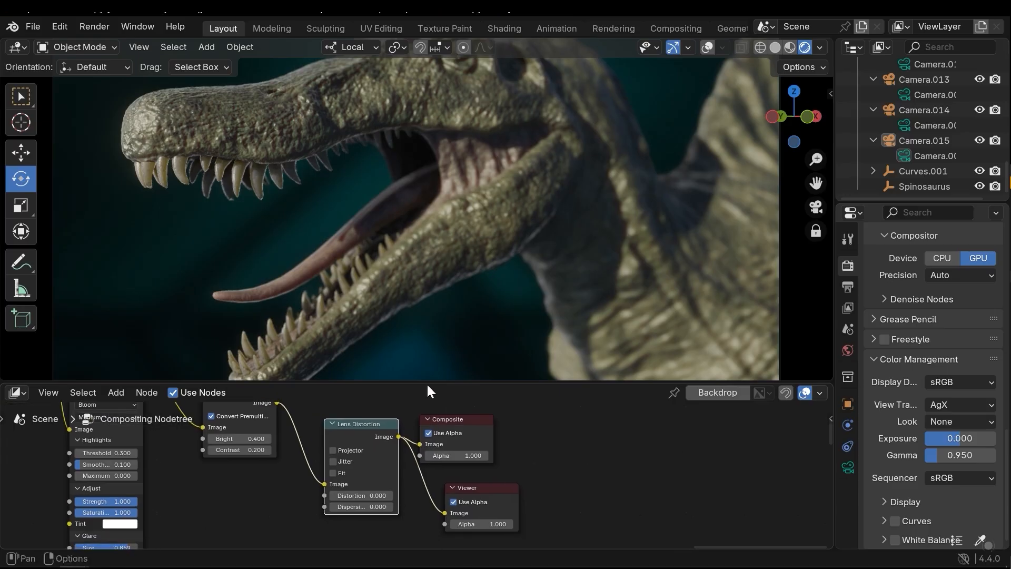
- Enlarge the viewport and enable Fit on the Lens Distortion node
drag(411, 380, 416, 458)
mouse_move(413, 519)
middle_down()
mouse_move(424, 504)
mouse_move(404, 506)
middle_up()
scroll(424, 503, up, 2)
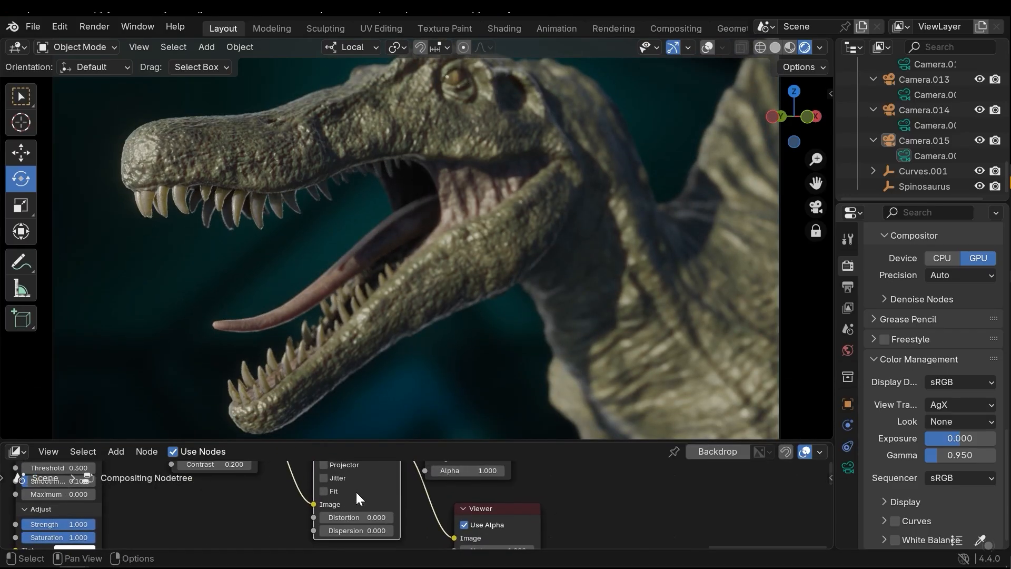
click(325, 490)
- Try a Dispersion of 0.53 on the Lens Distortion node, undo it, and set the Dispersion to 0.04
click(367, 531)
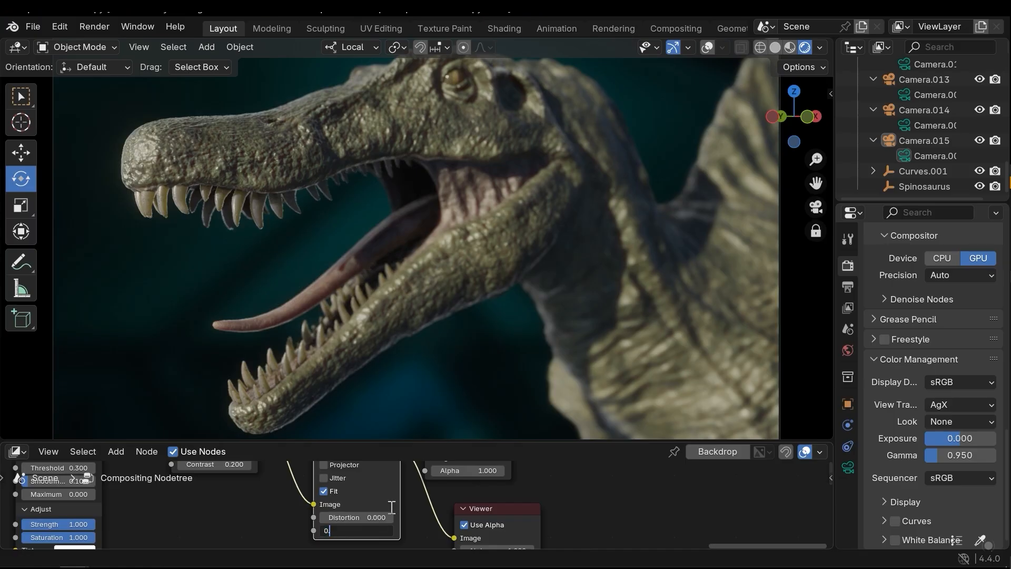
text(0.53)
key(Return)
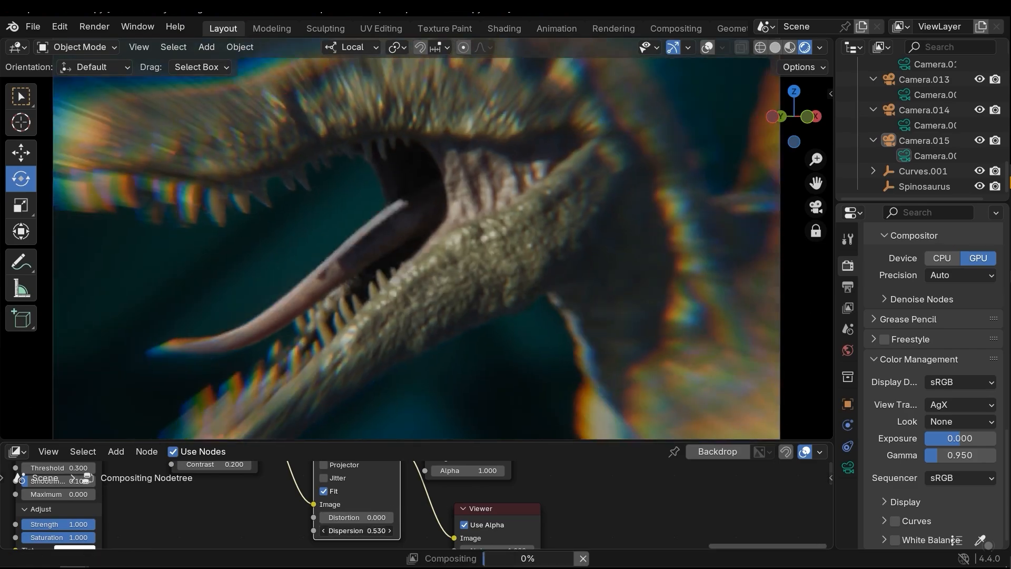
mouse_move(367, 531)
mouse_down()
mouse_move(254, 530)
mouse_move(490, 530)
mouse_move(262, 531)
mouse_move(491, 531)
mouse_move(371, 536)
mouse_up()
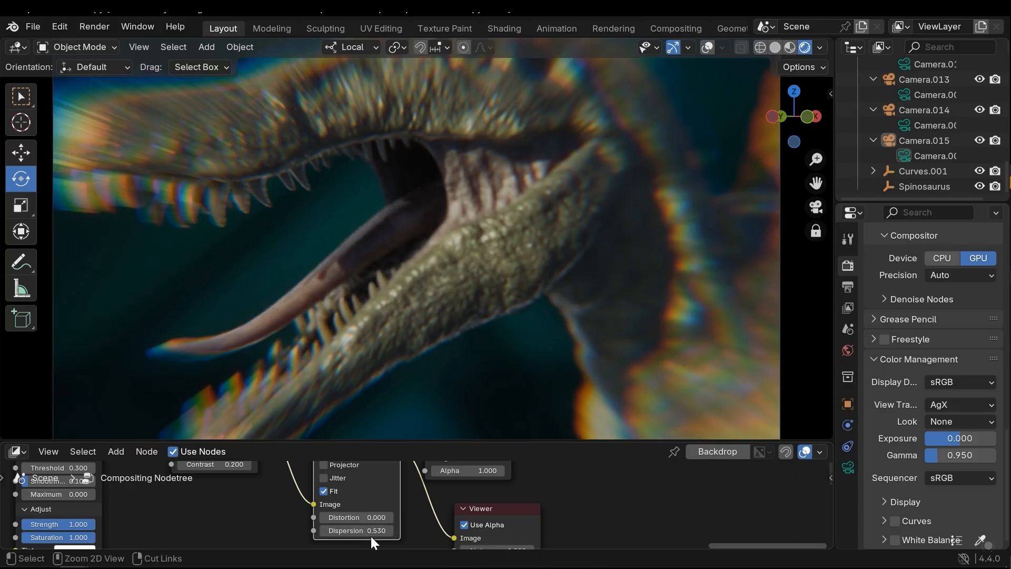
key(ctrl+z)
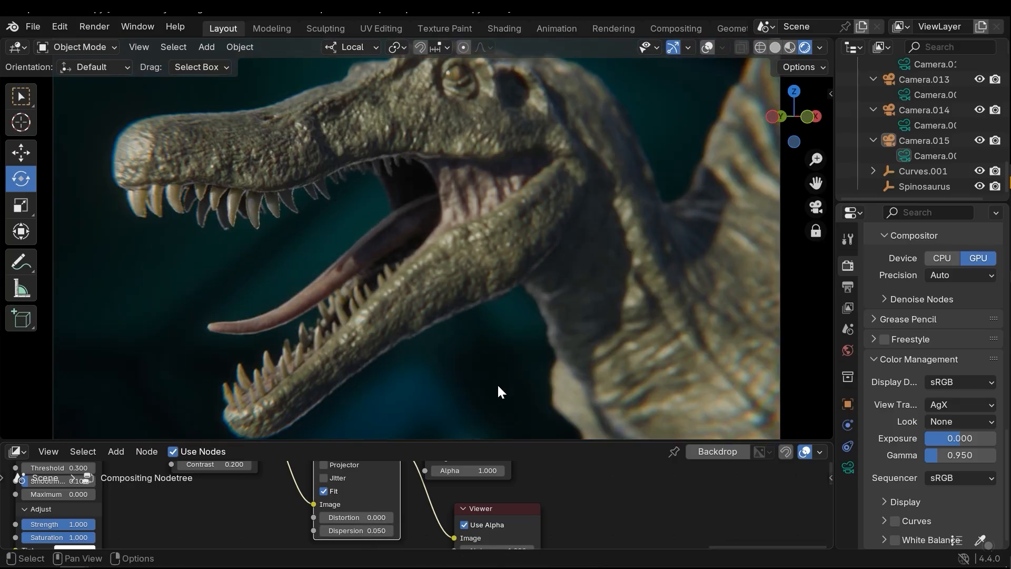
scroll(575, 475, down, 5)
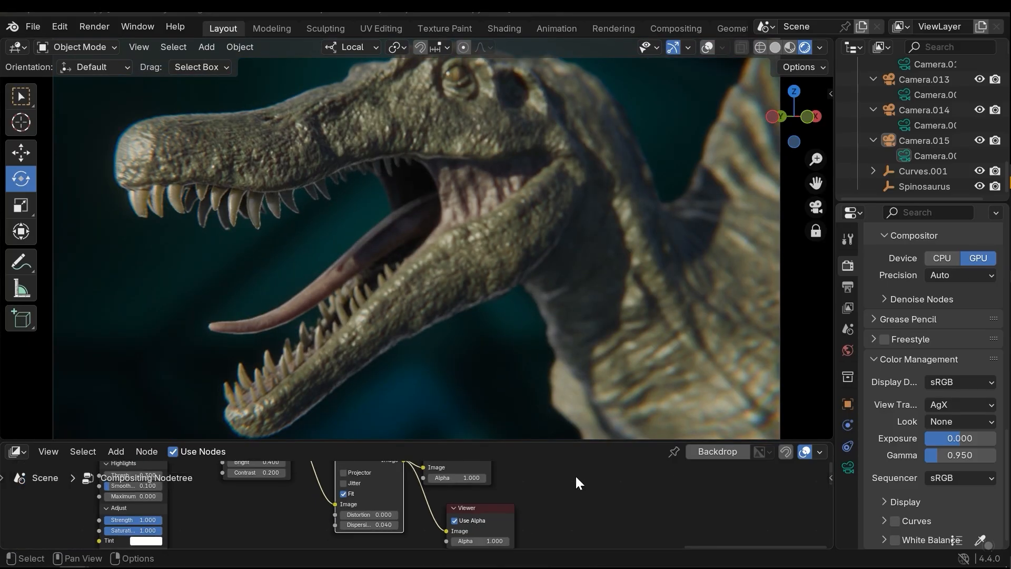
middle_drag(510, 481, 505, 491)
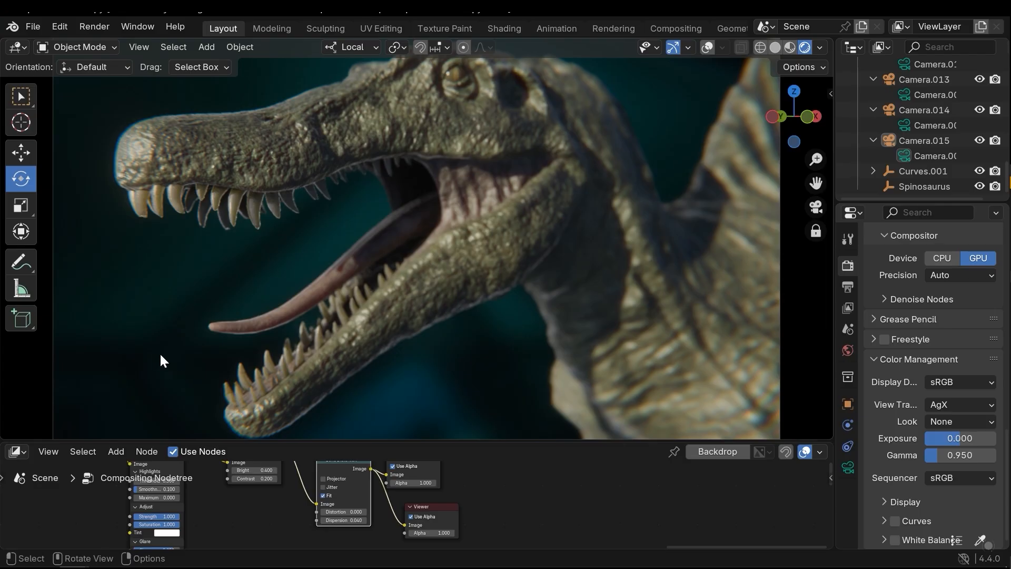
- Move the Composite and Viewer nodes farther from the Lens Distortion node to make room for more nodes
middle_drag(458, 487, 430, 495)
scroll(430, 494, down, 3)
drag(471, 523, 403, 470)
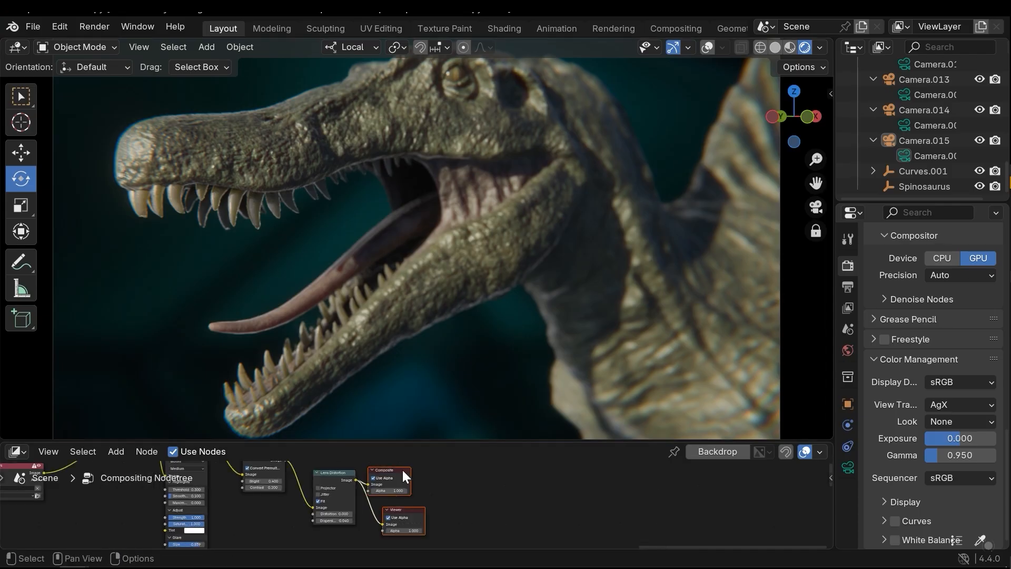
key(g)
click(525, 472)
- Add an Ellipse Mask node below Lens Distortion and preview its mask through the Viewer node
middle_drag(430, 496, 400, 495)
click(425, 497)
scroll(415, 507, up, 3)
key(shift+a)
text(ell)
key(Return)
click(345, 483)
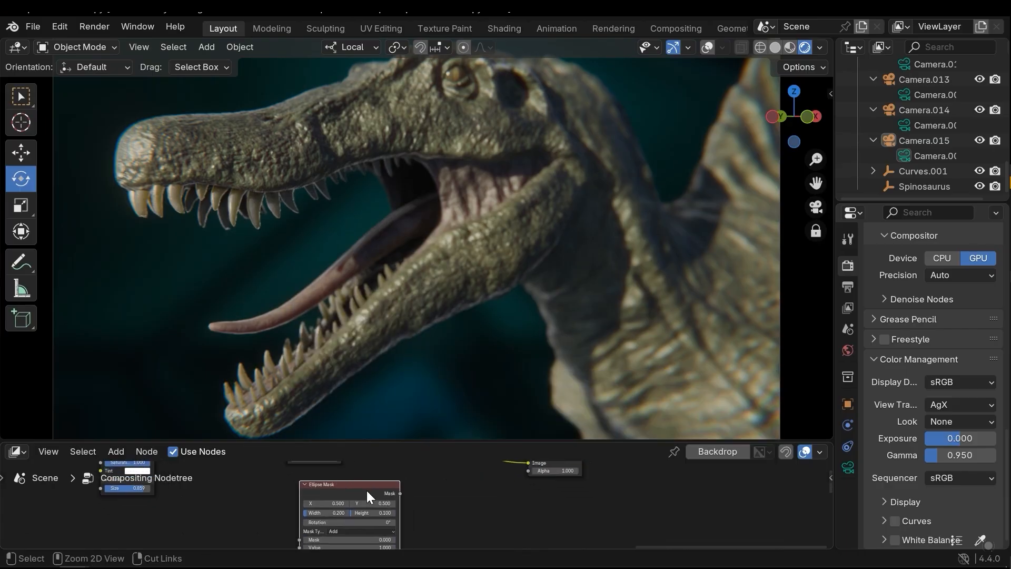
ctrl+shift+click(369, 488)
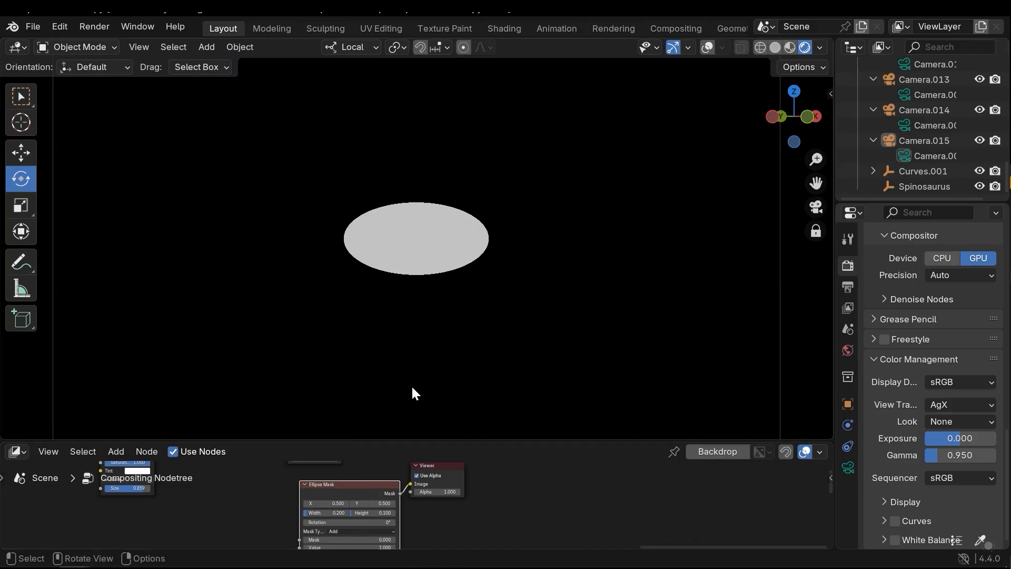
- Enlarge the Ellipse Mask to a Width of about 0.967 and a Height of about 0.586
middle_drag(418, 462, 449, 448)
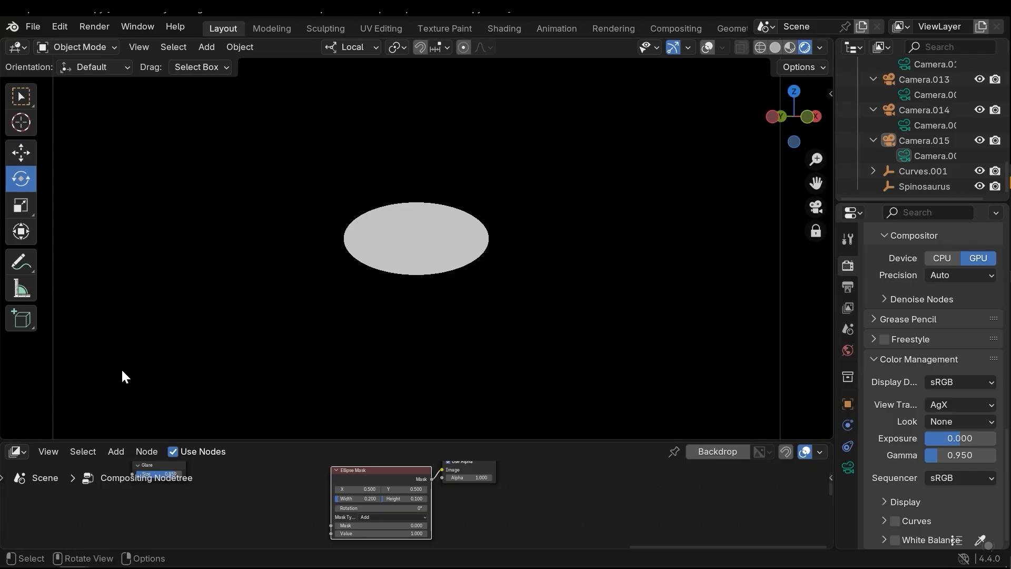
scroll(497, 498, up, 2)
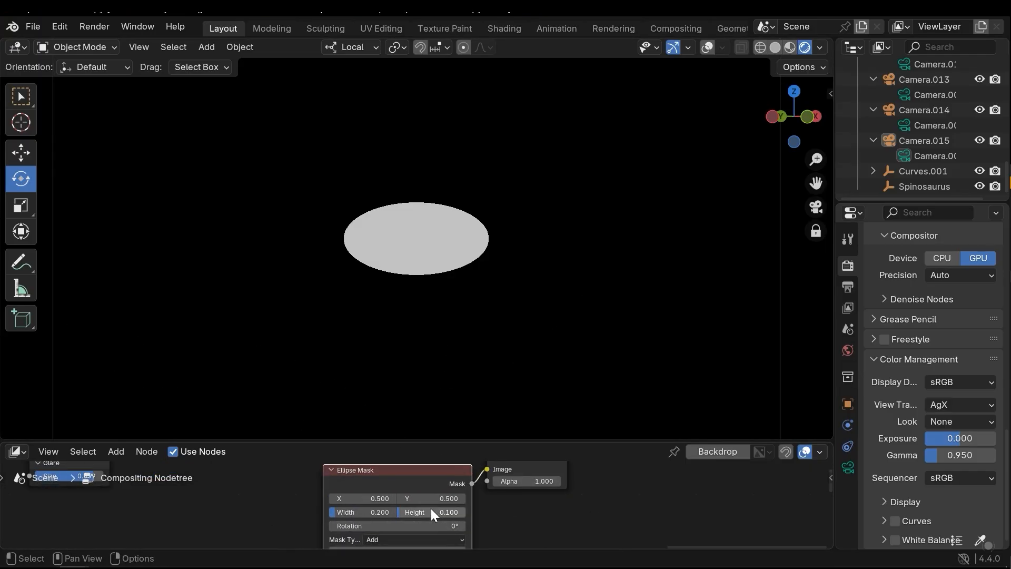
middle_drag(428, 506, 411, 514)
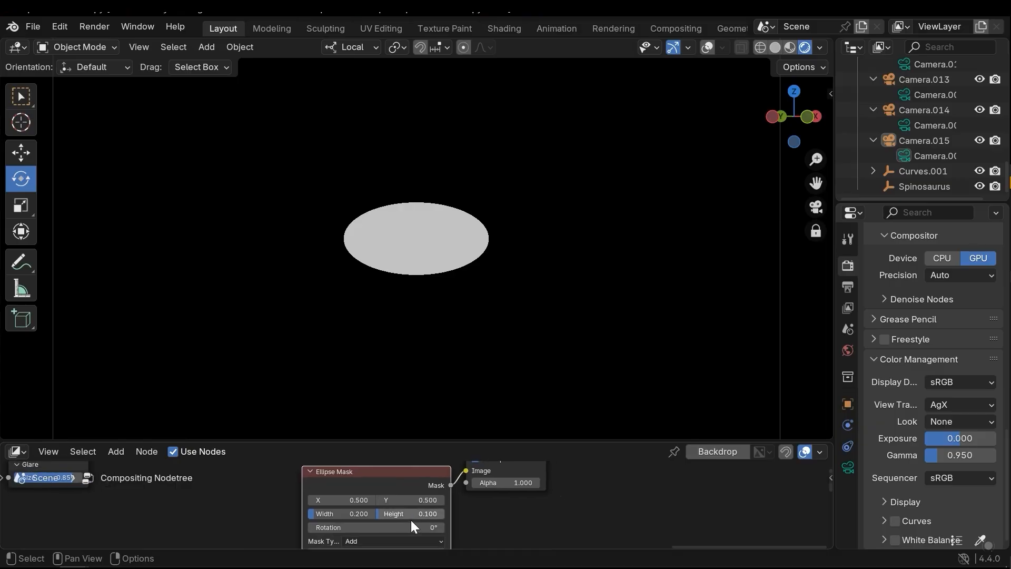
drag(402, 513, 468, 513)
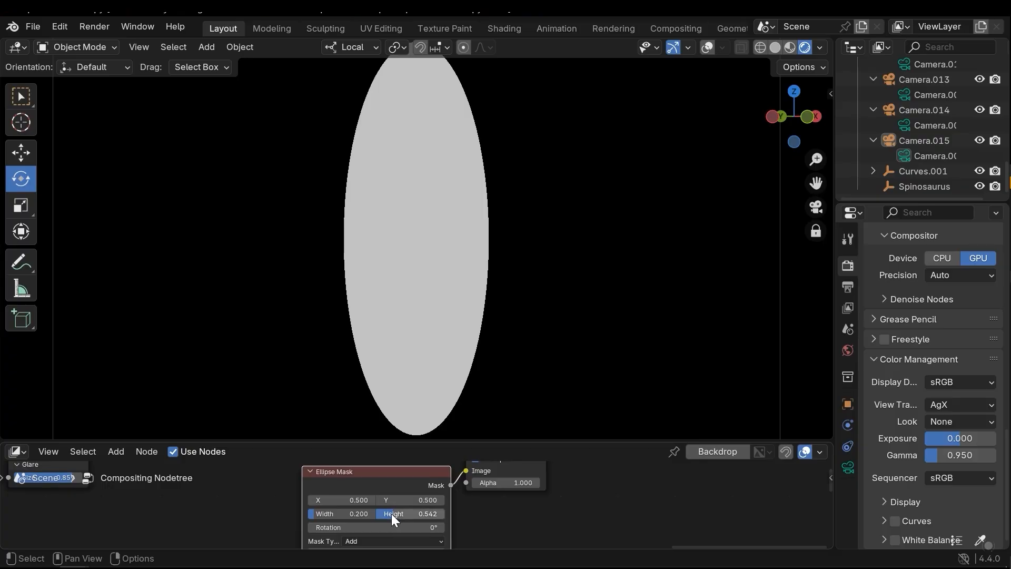
mouse_move(342, 513)
mouse_down()
mouse_move(395, 514)
mouse_move(349, 514)
mouse_up()
drag(427, 514, 430, 514)
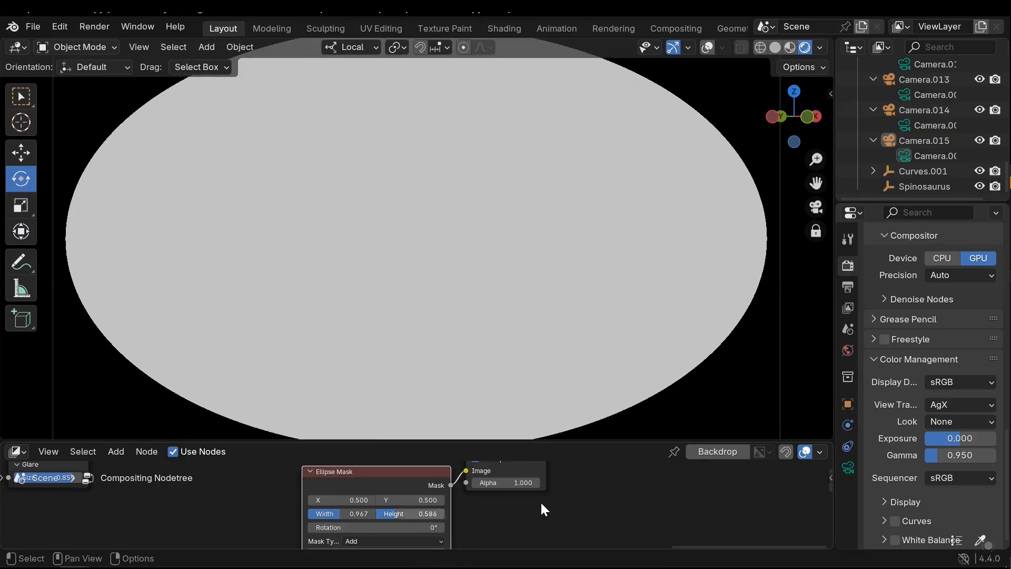
- Move the Viewer node away from the Ellipse Mask to make room for another node
scroll(533, 498, down, 4)
middle_drag(526, 493, 471, 494)
drag(435, 480, 568, 466)
middle_drag(446, 500, 409, 514)
- Insert a Blur node between the Ellipse Mask and the Viewer
click(406, 514)
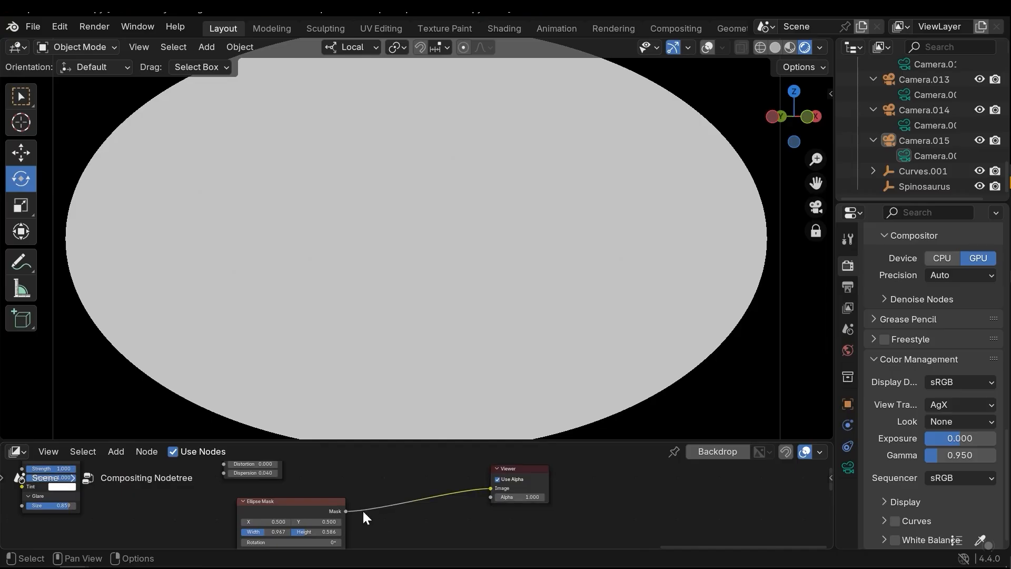
key(shift+a)
text(b;i)
key(BackSpace)
key(BackSpace)
text(blur)
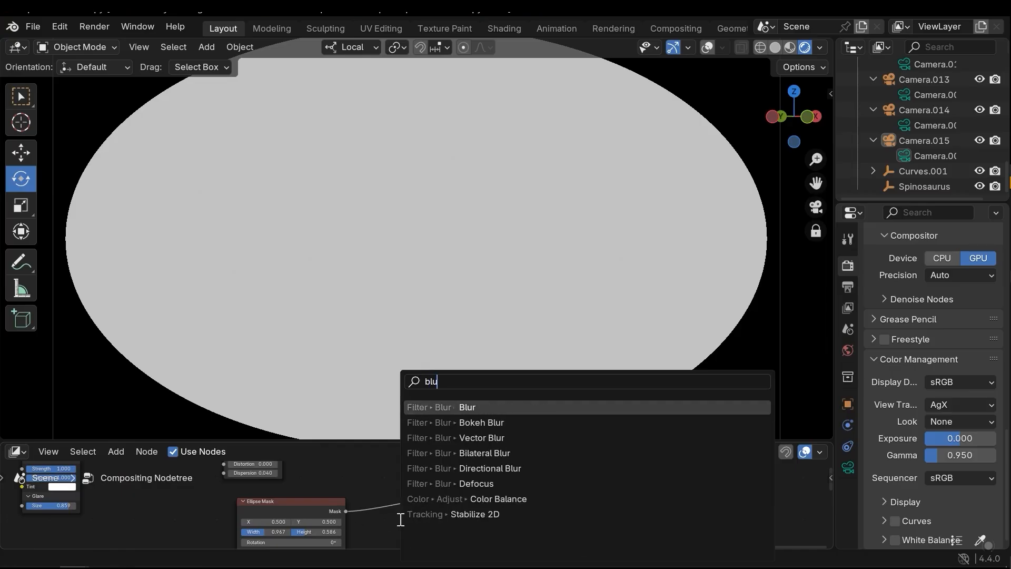
key(Down)
key(Down)
key(Up)
key(Up)
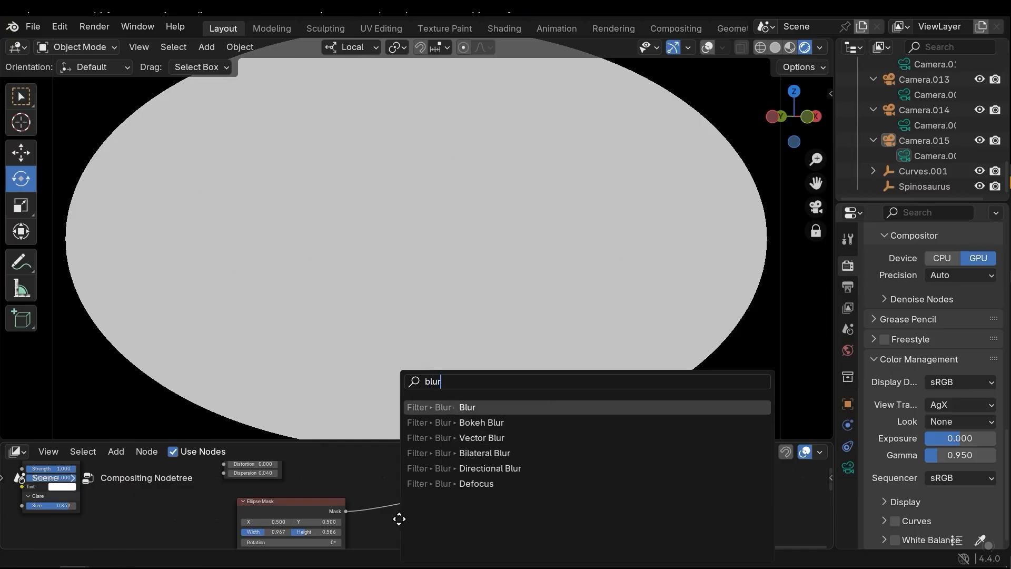
key(Return)
click(395, 518)
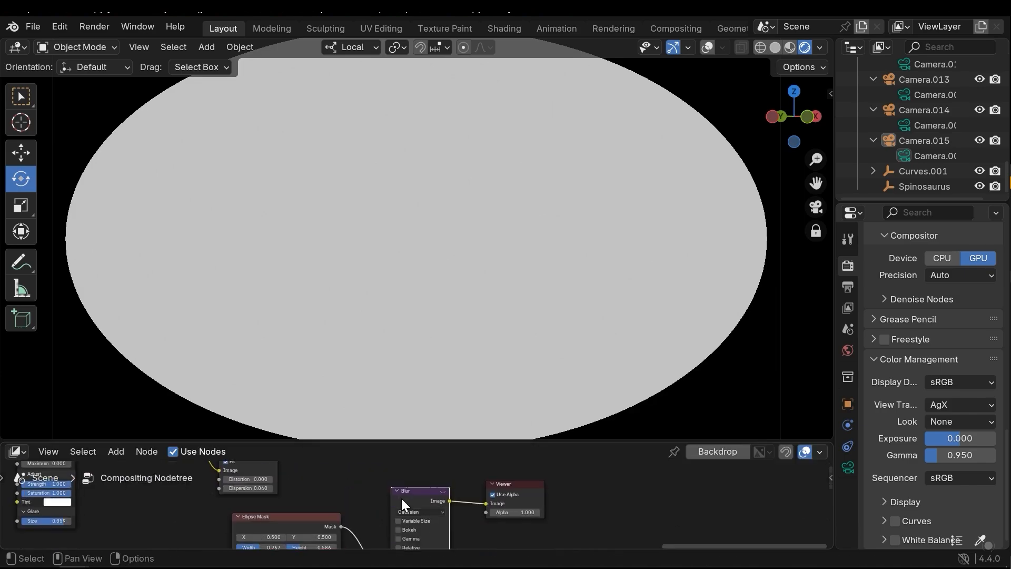
- Try X and Y sizes of 20 on the Blur node with the Gaussian filter type
scroll(416, 511, up, 4)
click(410, 479)
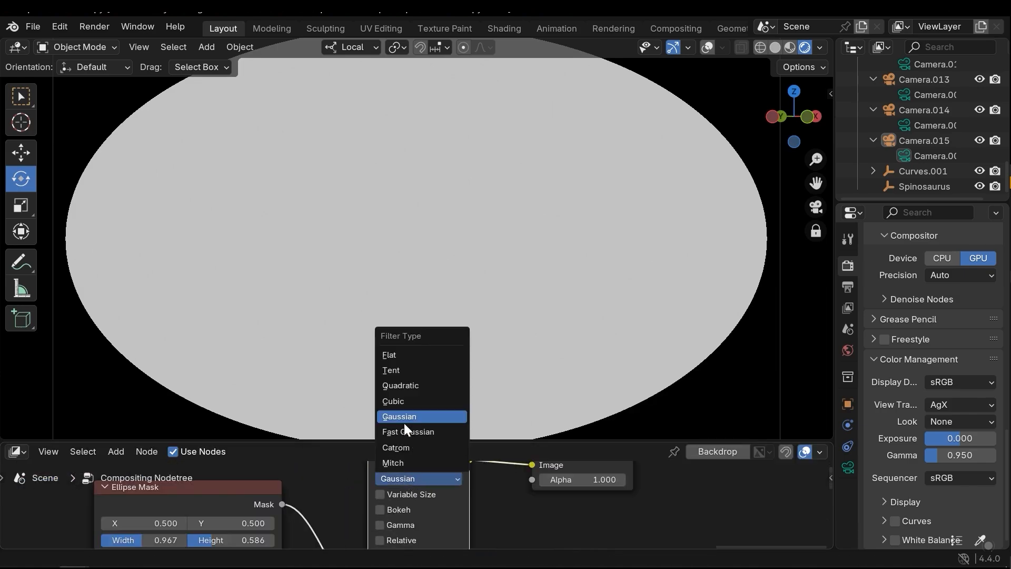
scroll(462, 504, down, 4)
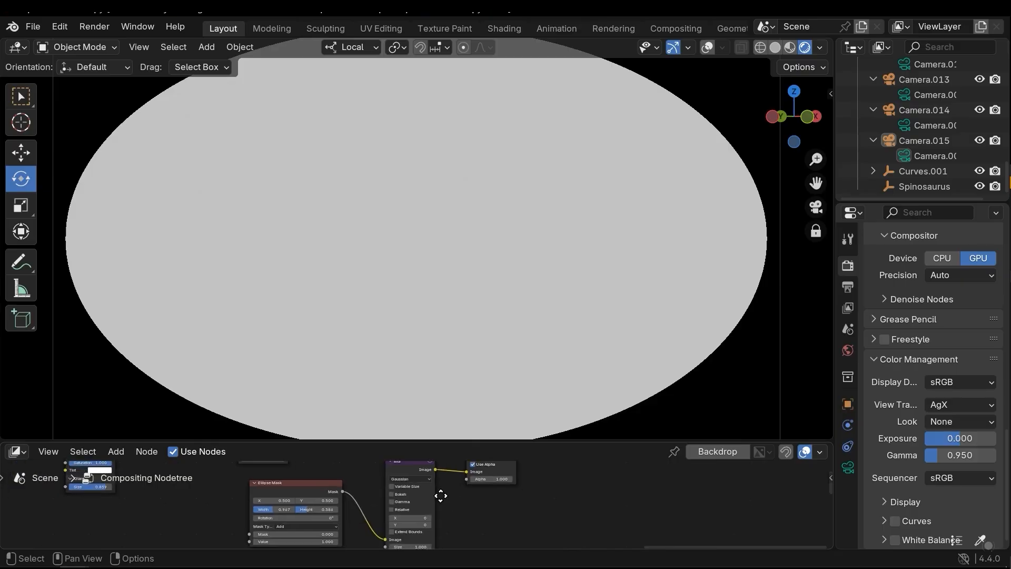
scroll(440, 495, up, 3)
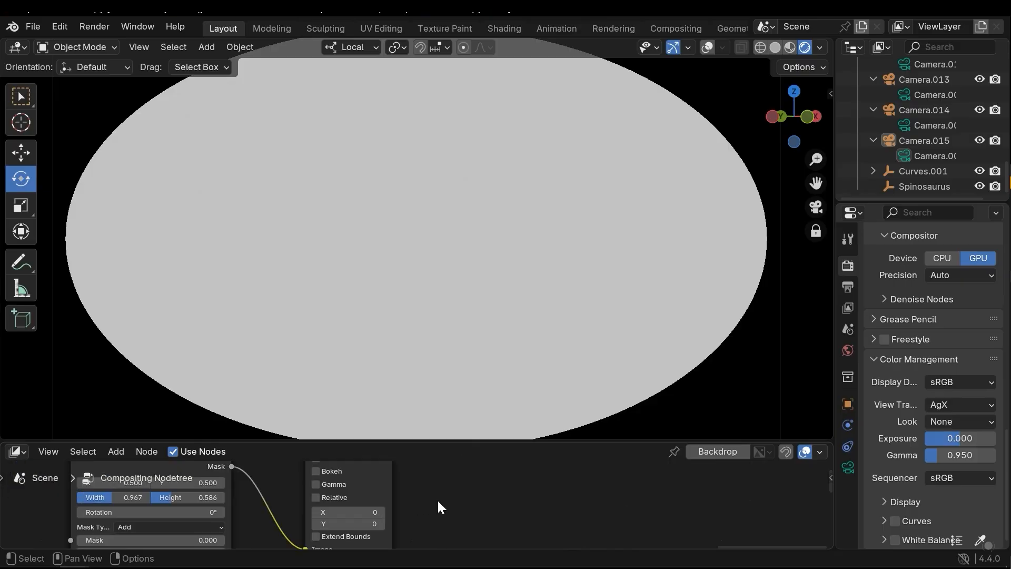
click(372, 514)
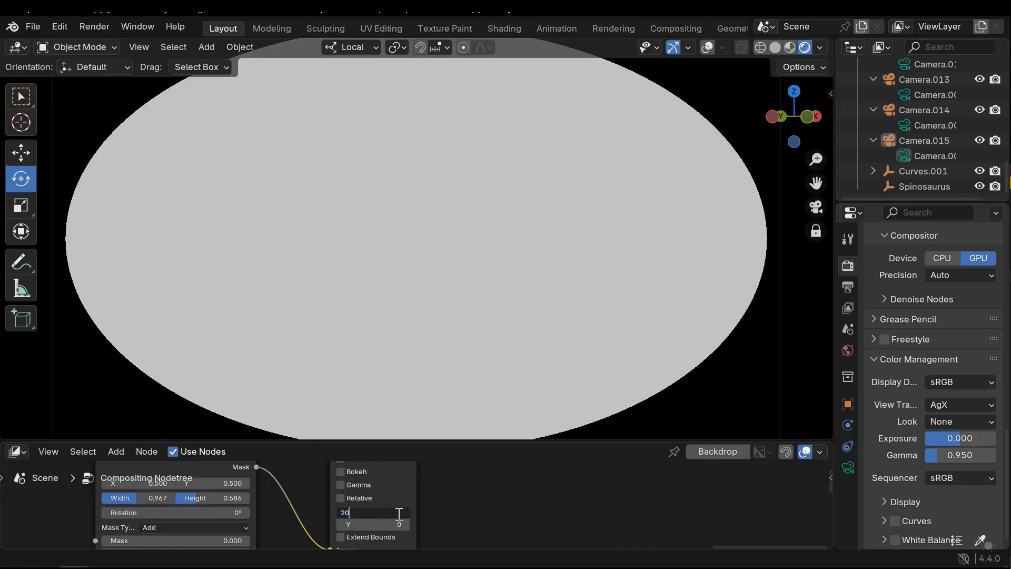
text(20)
key(Return)
click(382, 526)
text(20)
key(Return)
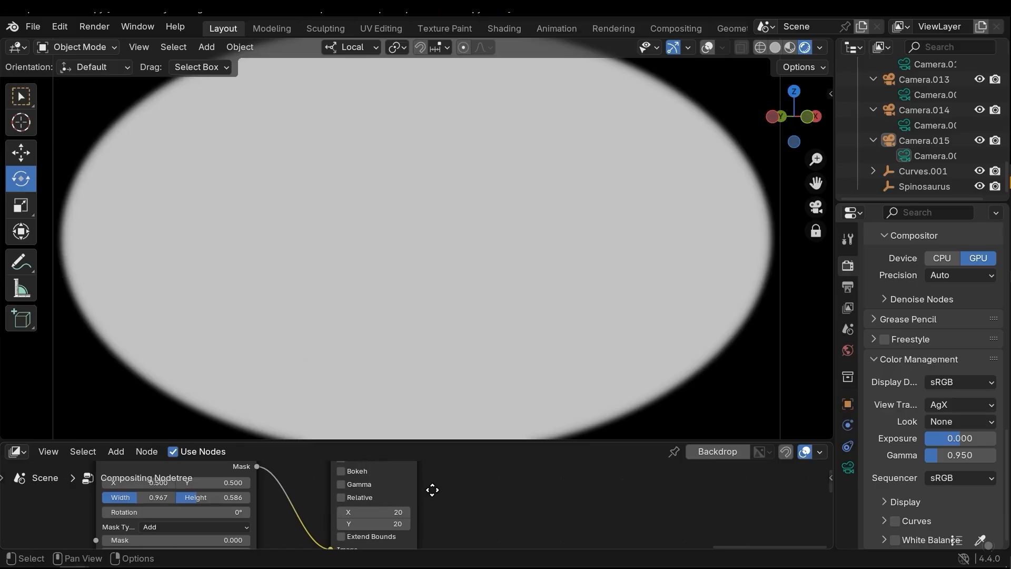
- Set the Blur node's X and Y sizes to 250
middle_drag(432, 490, 419, 488)
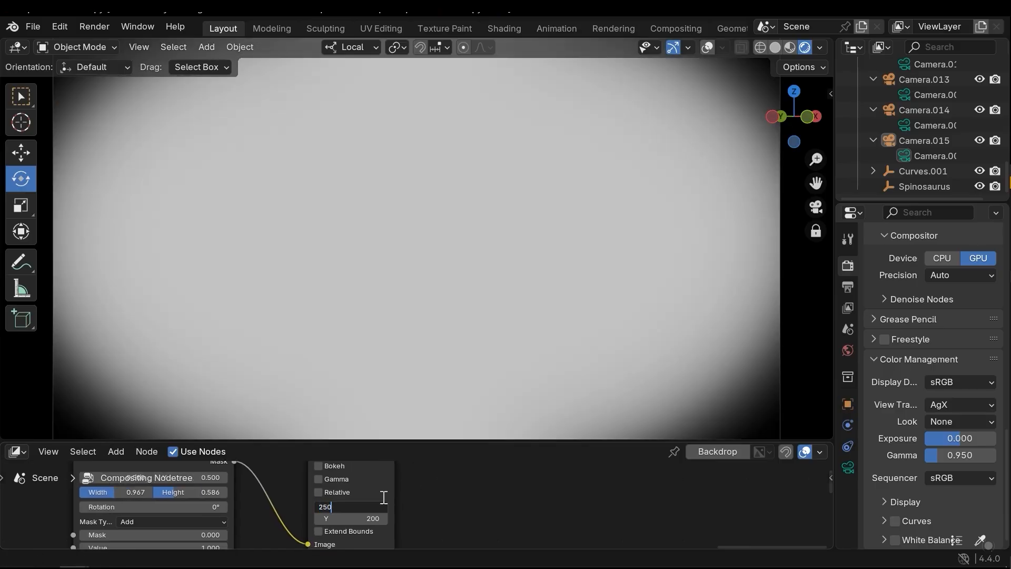
key(Tab)
text(250)
key(Return)
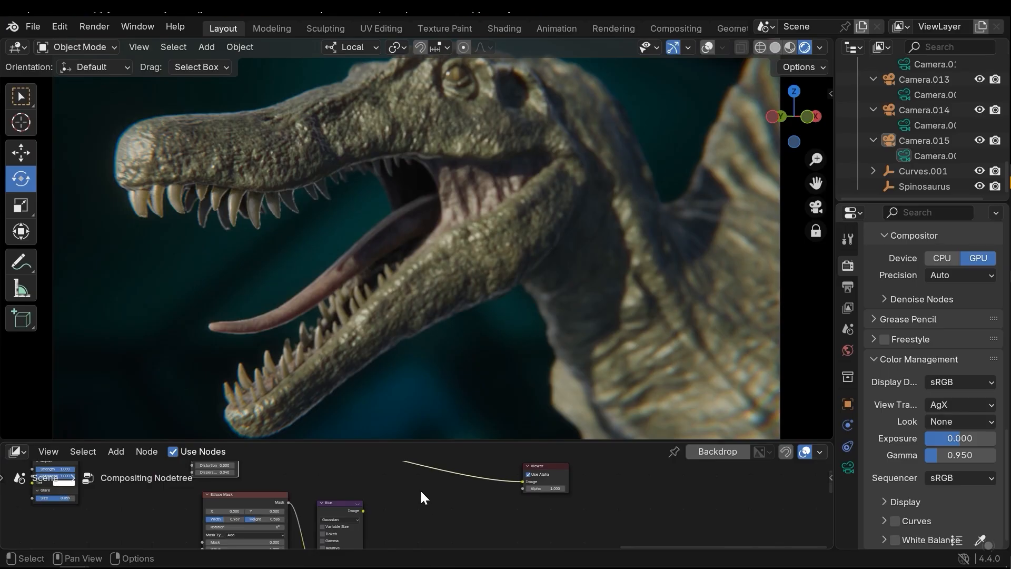
- Add a Mix Color node beside the Blur node and set its blending mode to Multiply
middle_drag(397, 502, 380, 517)
scroll(379, 503, down, 2)
middle_drag(288, 488, 372, 491)
scroll(316, 488, up, 1)
key(shift+a)
text(mix)
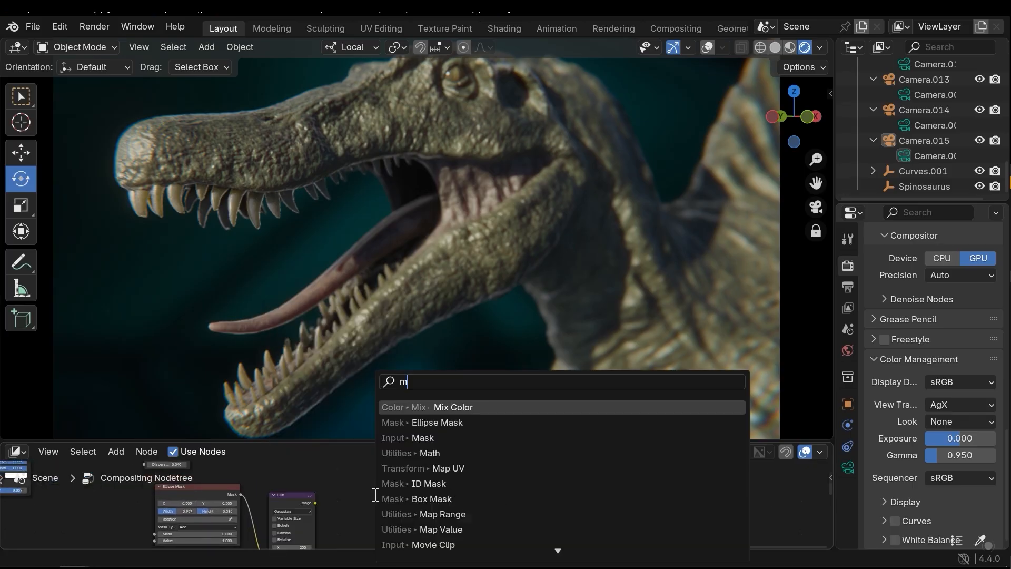
key(Return)
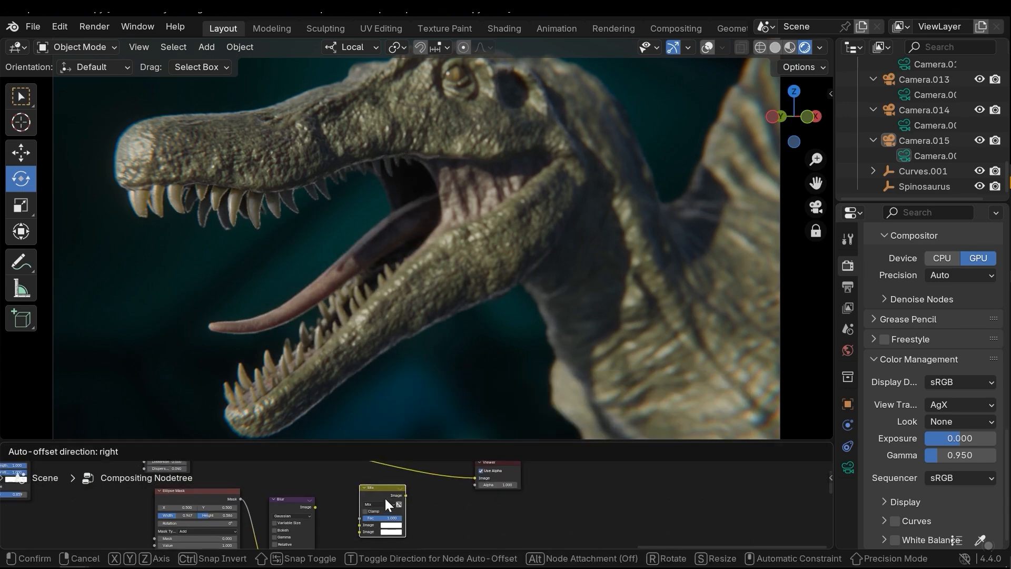
click(390, 495)
scroll(390, 497, up, 2)
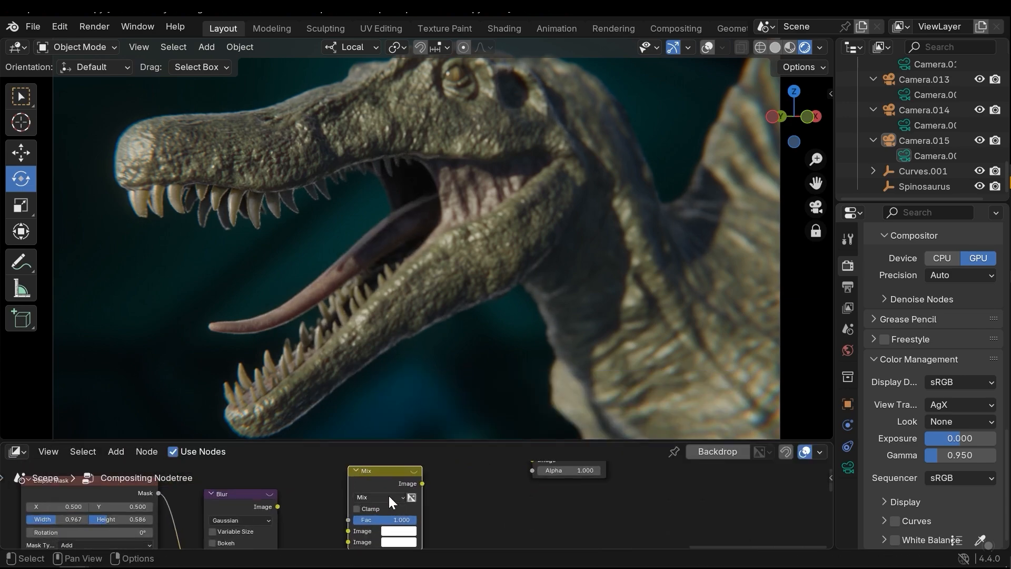
click(390, 496)
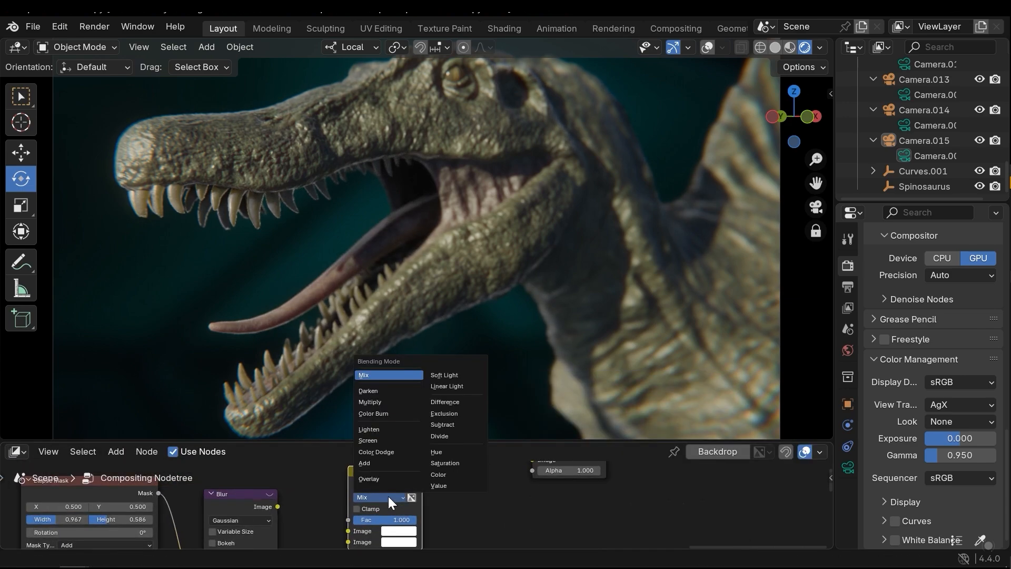
click(403, 402)
scroll(406, 482, down, 3)
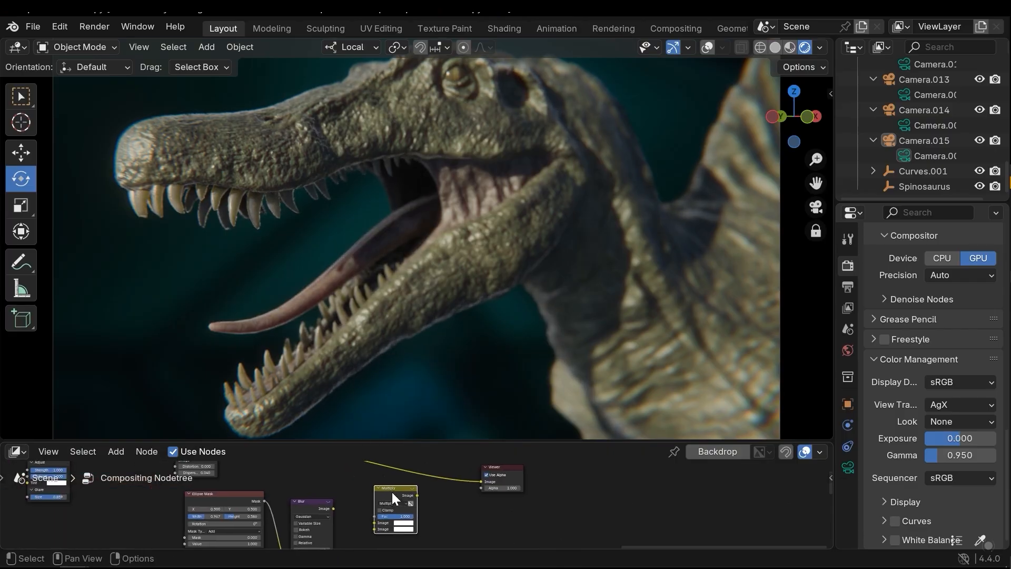
- Connect the Blur and Lens Distortion image outputs to the inputs of the Multiply node
middle_drag(391, 501, 393, 511)
drag(393, 510, 399, 501)
middle_drag(348, 504, 346, 495)
scroll(328, 508, up, 2)
drag(323, 510, 378, 494)
middle_drag(350, 465, 380, 506)
scroll(379, 503, down, 5)
middle_drag(334, 481, 352, 498)
scroll(351, 497, up, 1)
drag(288, 480, 421, 506)
middle_drag(480, 489, 351, 515)
scroll(410, 501, up, 3)
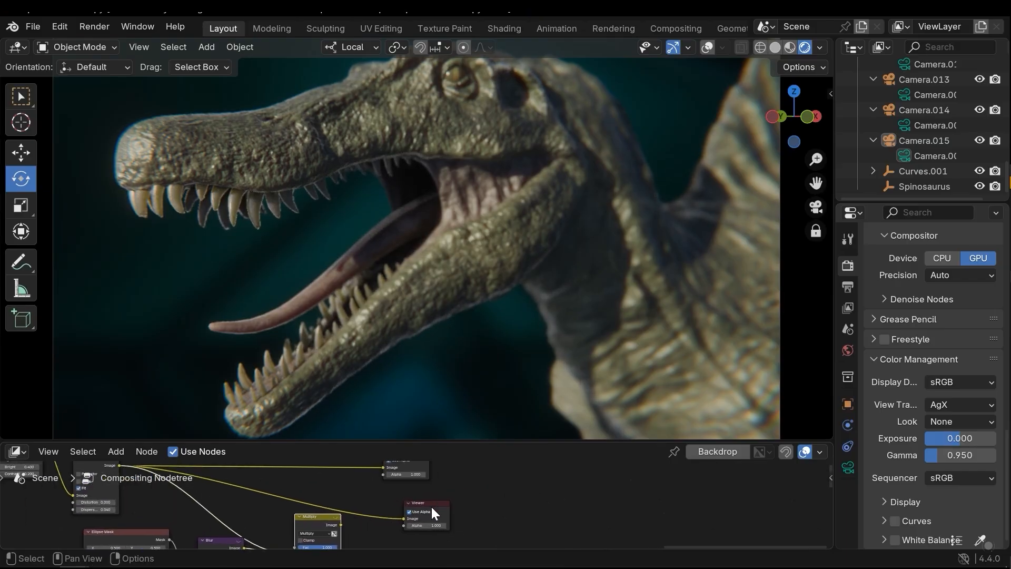
- Space out the Viewer and Composite nodes and connect the Multiply node's image output to both of them
drag(436, 502, 466, 500)
middle_drag(439, 478, 445, 502)
drag(406, 480, 450, 496)
middle_drag(369, 521, 402, 492)
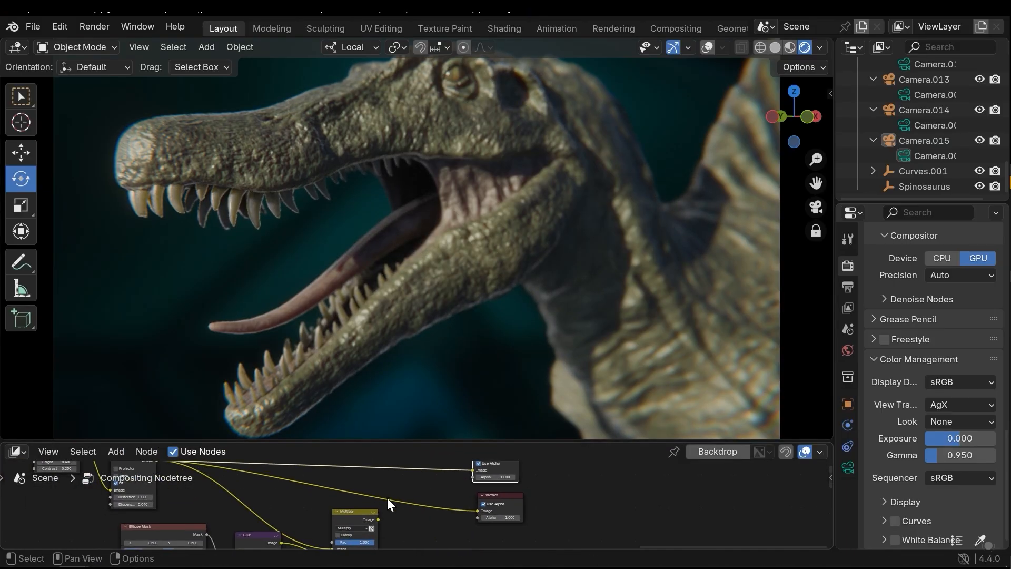
ctrl+shift+click(340, 513)
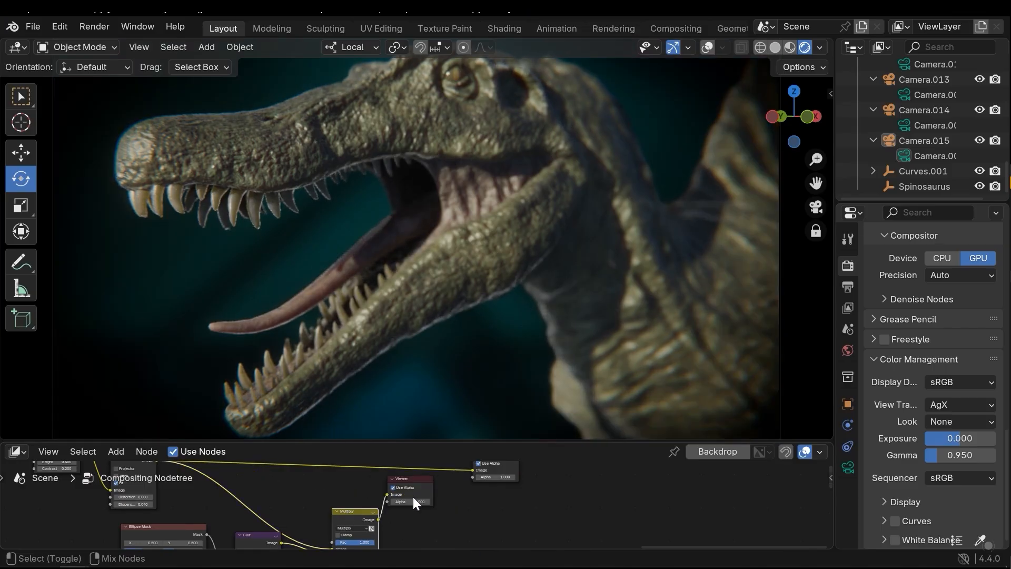
drag(380, 517, 496, 511)
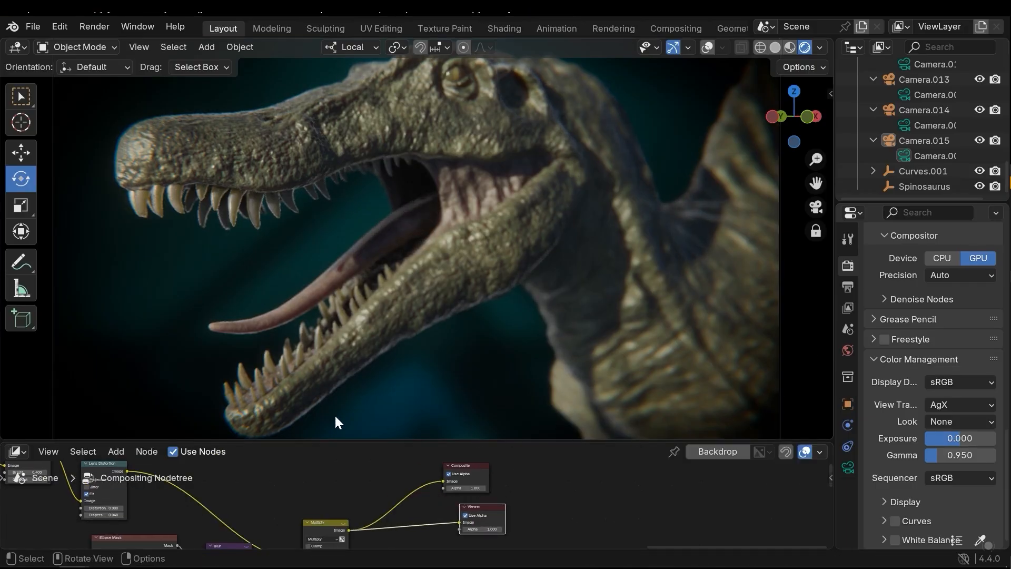
- Preview the Lens Distortion node's output and the Multiply node's output in turn to compare the image without and with the vignette
middle_drag(342, 505, 419, 458)
middle_drag(315, 478, 365, 538)
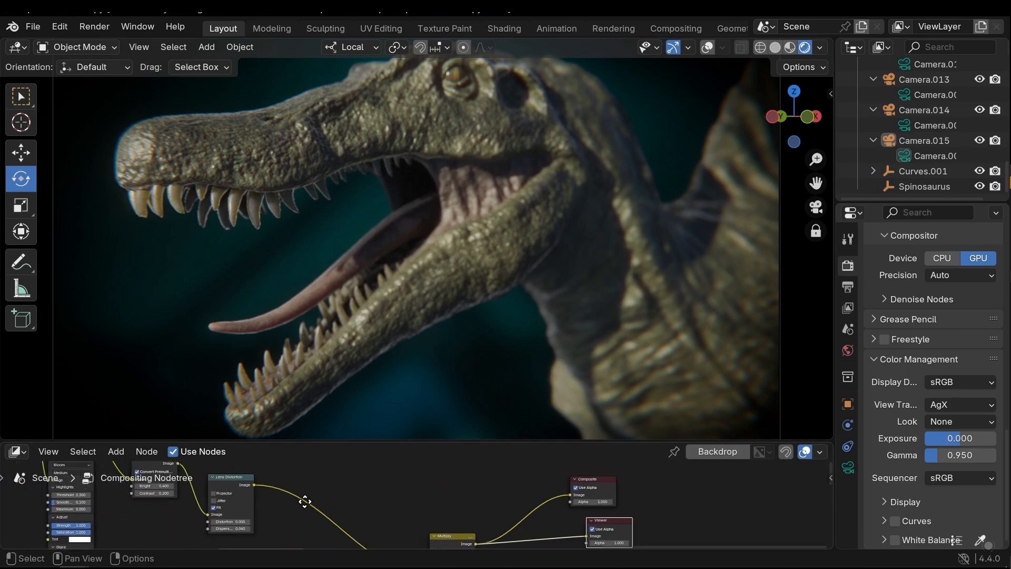
middle_drag(304, 501, 313, 512)
ctrl+shift+click(235, 488)
middle_drag(435, 509, 332, 448)
ctrl+shift+click(350, 486)
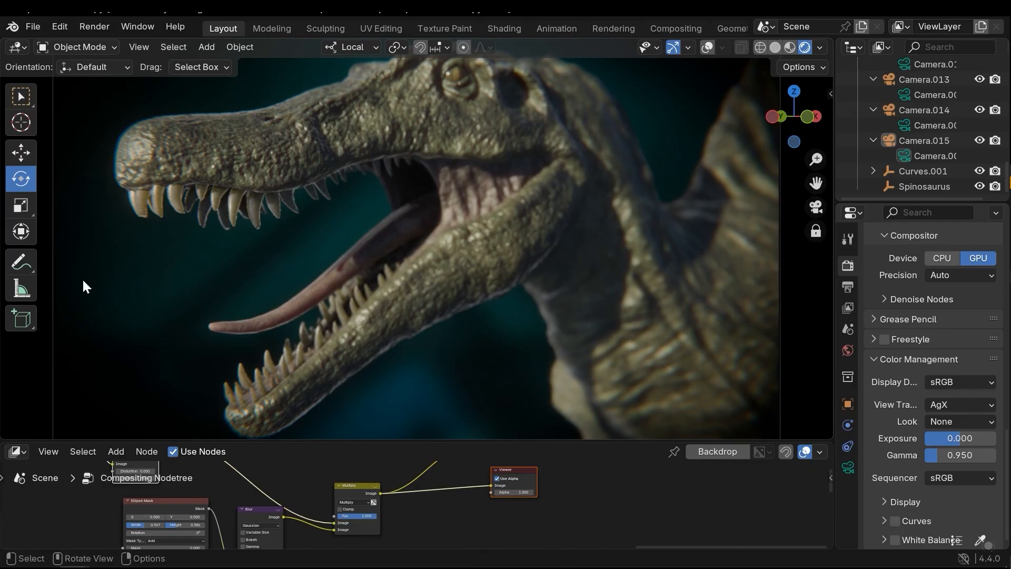
- Set the Blur node's X and Y sizes to 300
middle_drag(283, 498, 386, 516)
scroll(384, 502, up, 4)
click(371, 511)
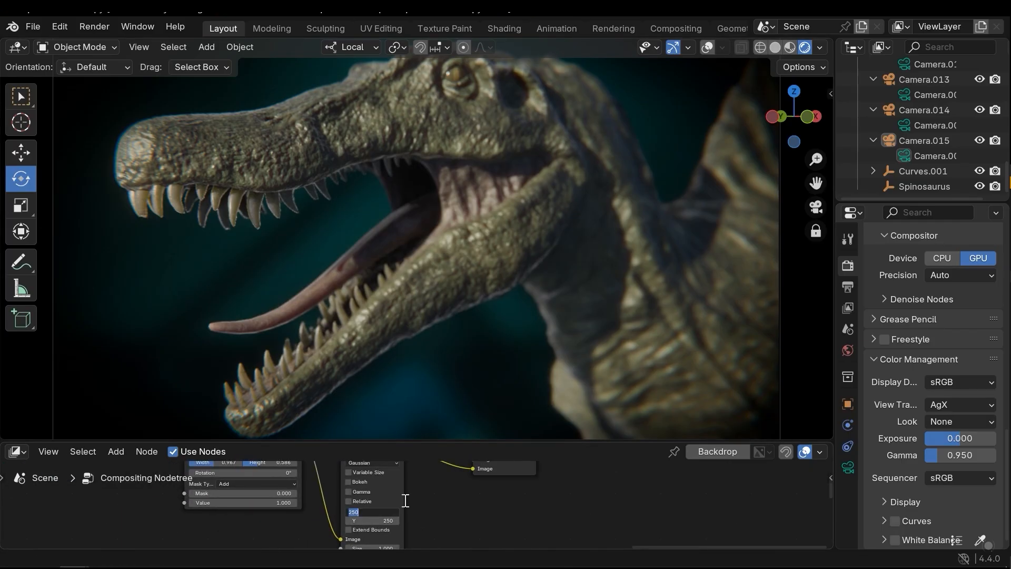
text(300)
key(Tab)
text(300)
key(Return)
scroll(595, 477, down, 3)
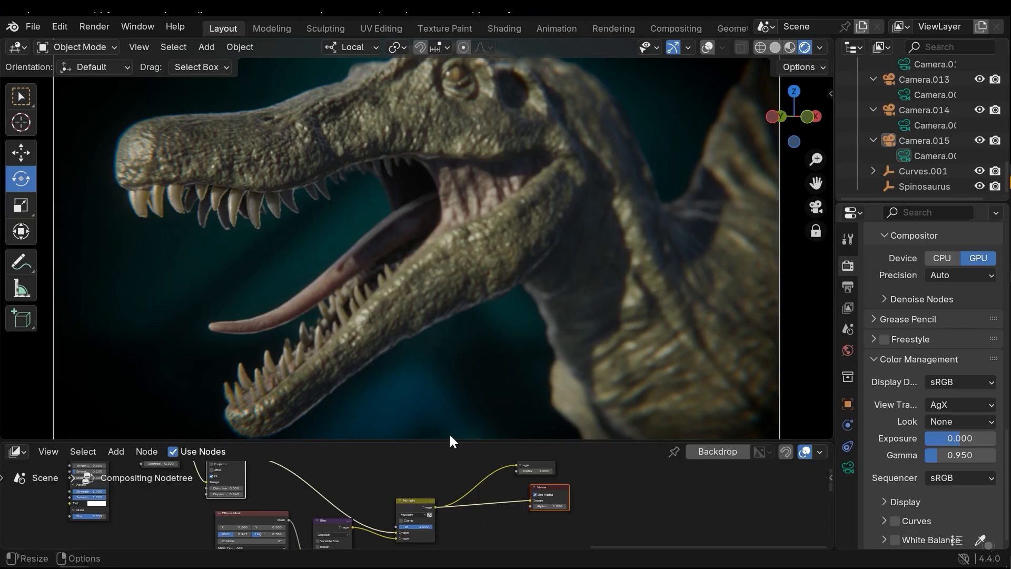
- Enlarge the 3D viewport by shrinking the node editor, and undo the last camera movement to restore the framing
drag(450, 444, 389, 543)
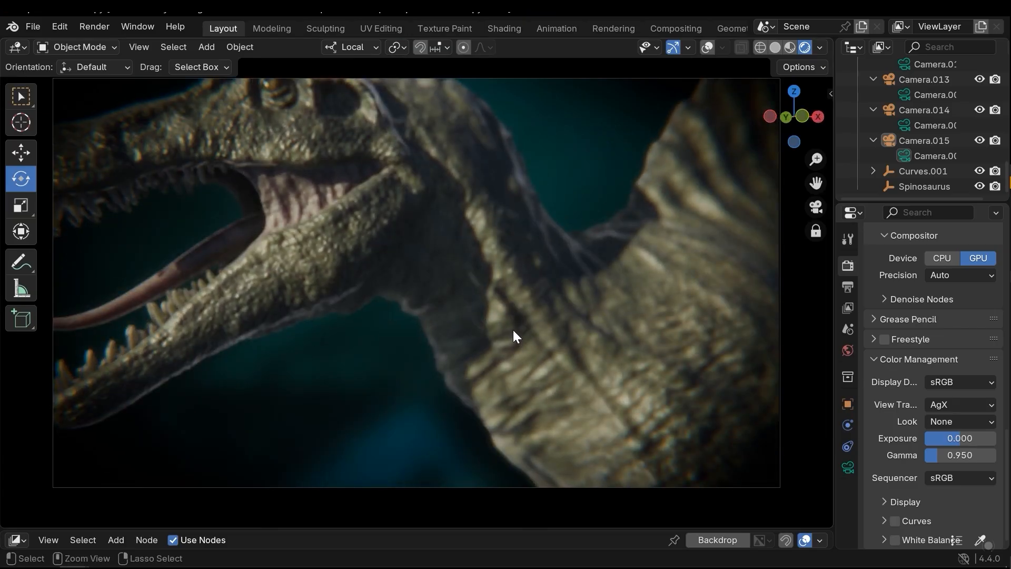
key(ctrl+z)
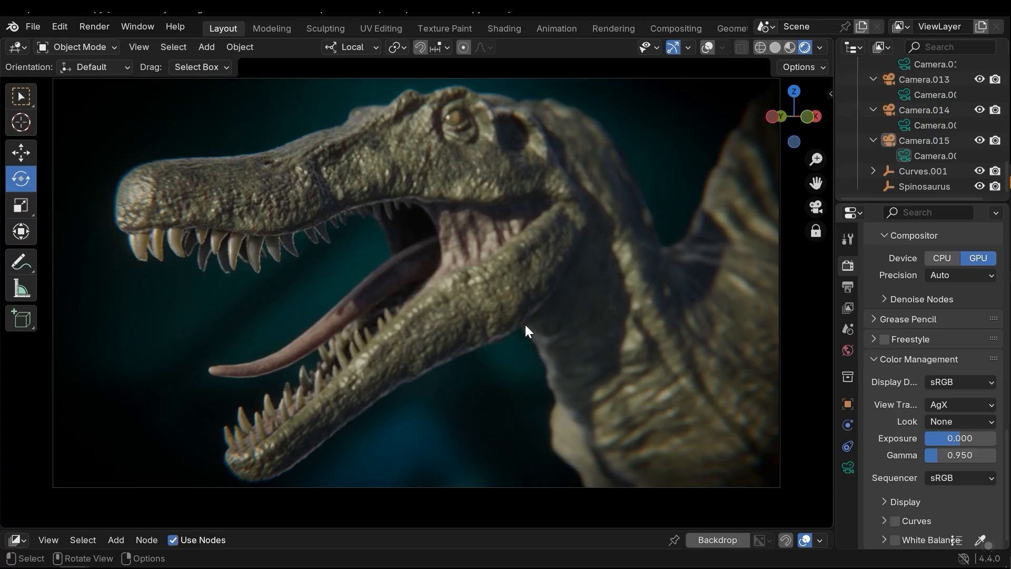
scroll(916, 279, up, 15)
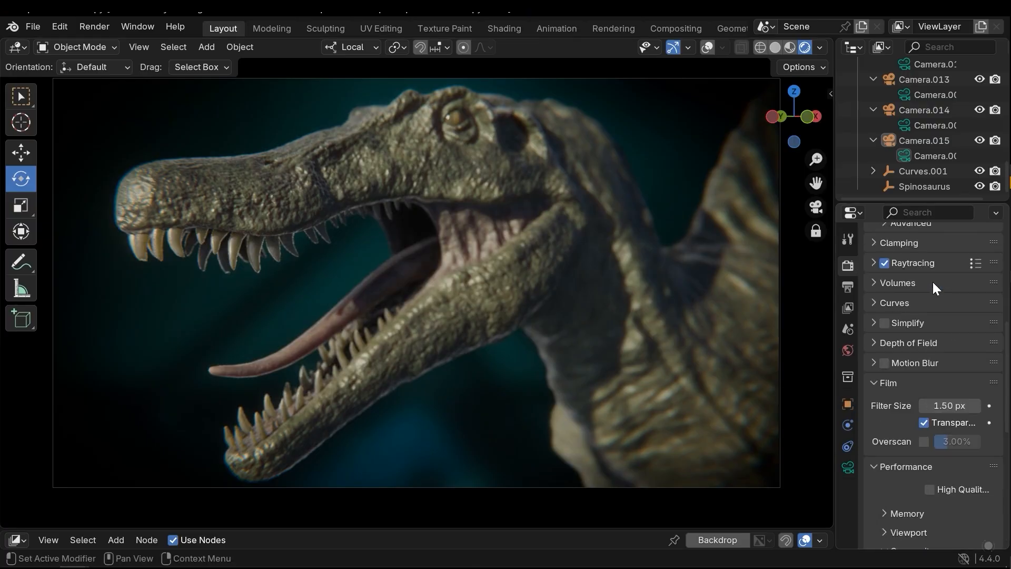